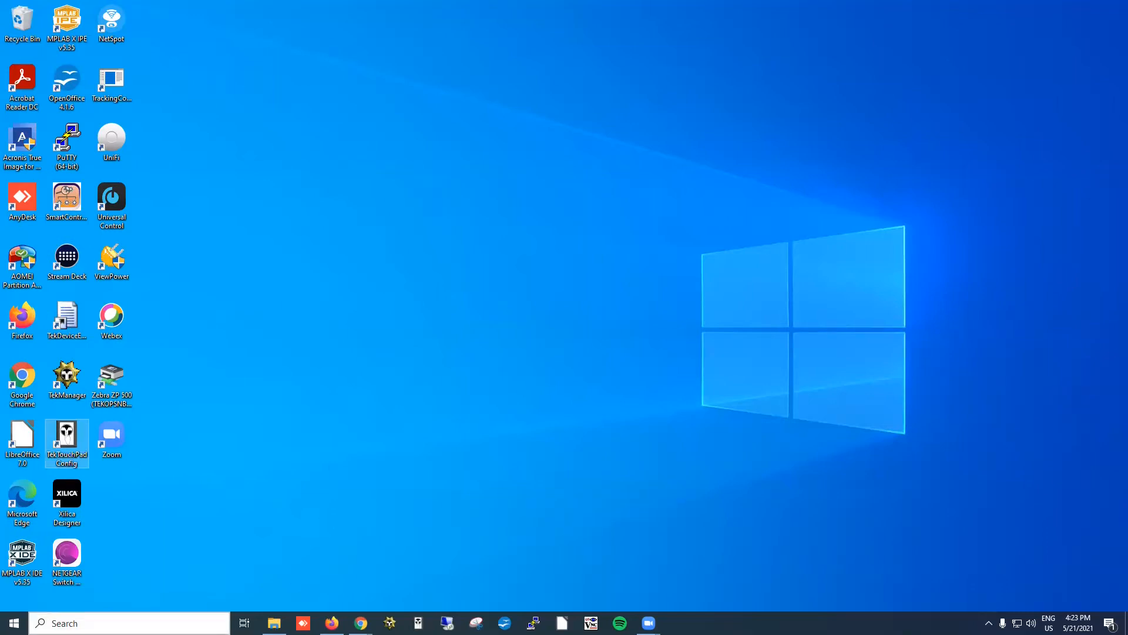
Look up the USB-to-Serial adapter's COM port under Ports (COM & LPT) in Device Manager, and close it.
left_click(77, 623)
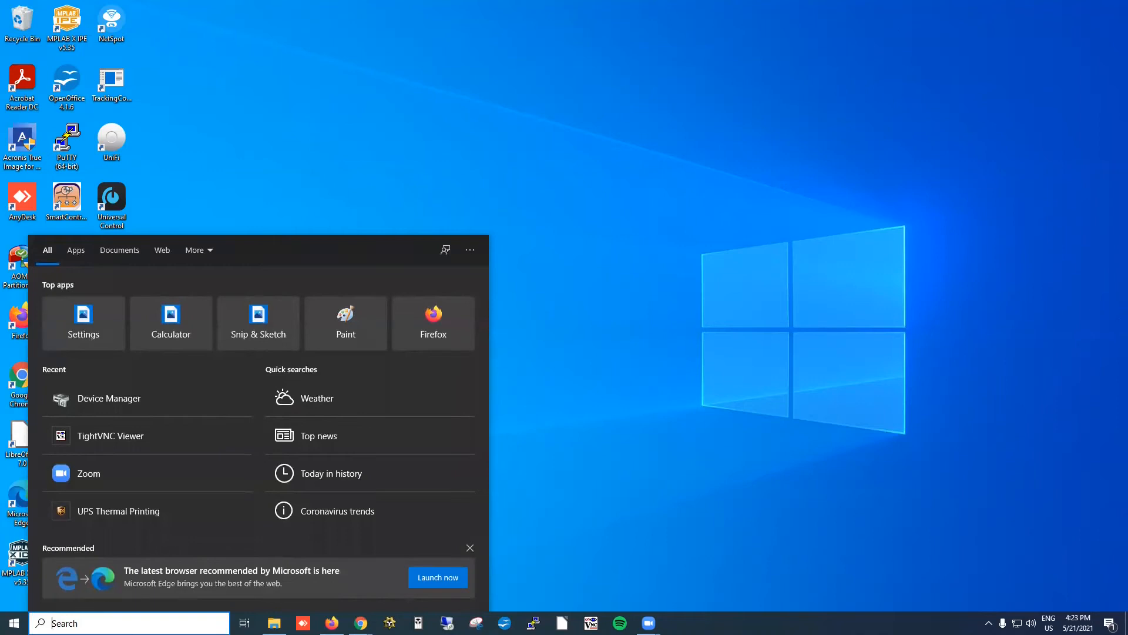
type("devi")
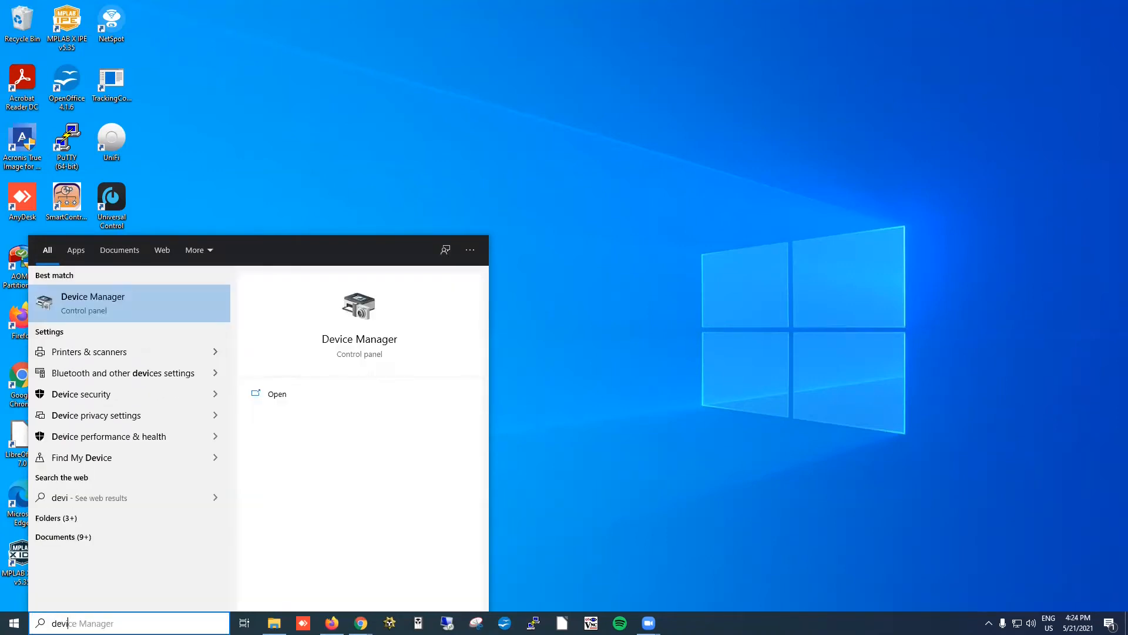
key("Return")
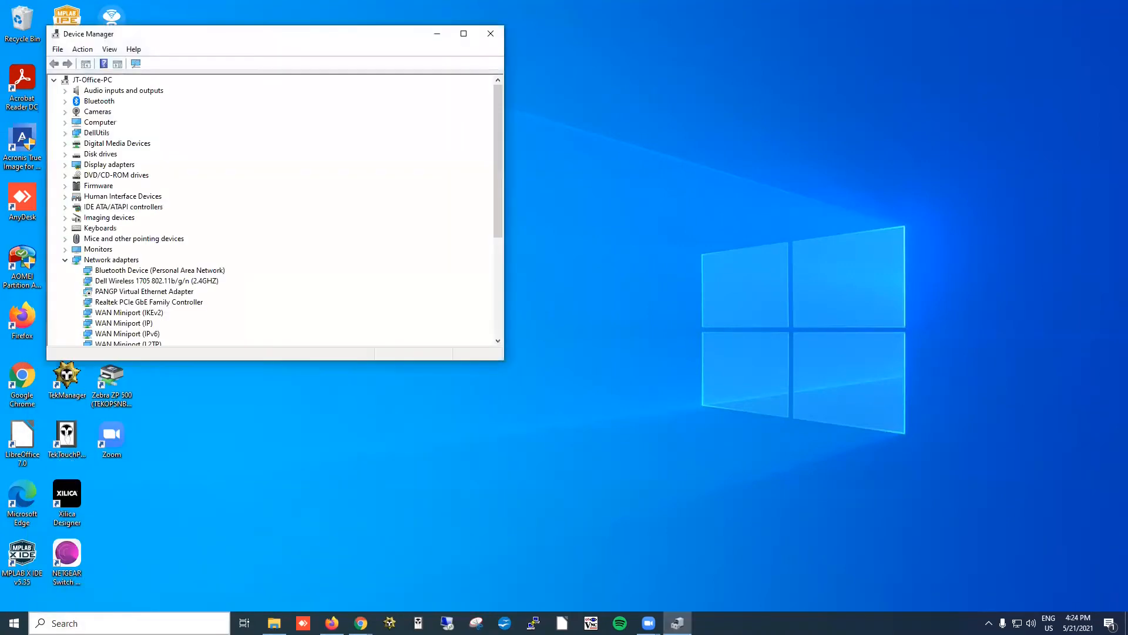
scroll(284, 165, "down", 2)
scroll(284, 165, "down", 3)
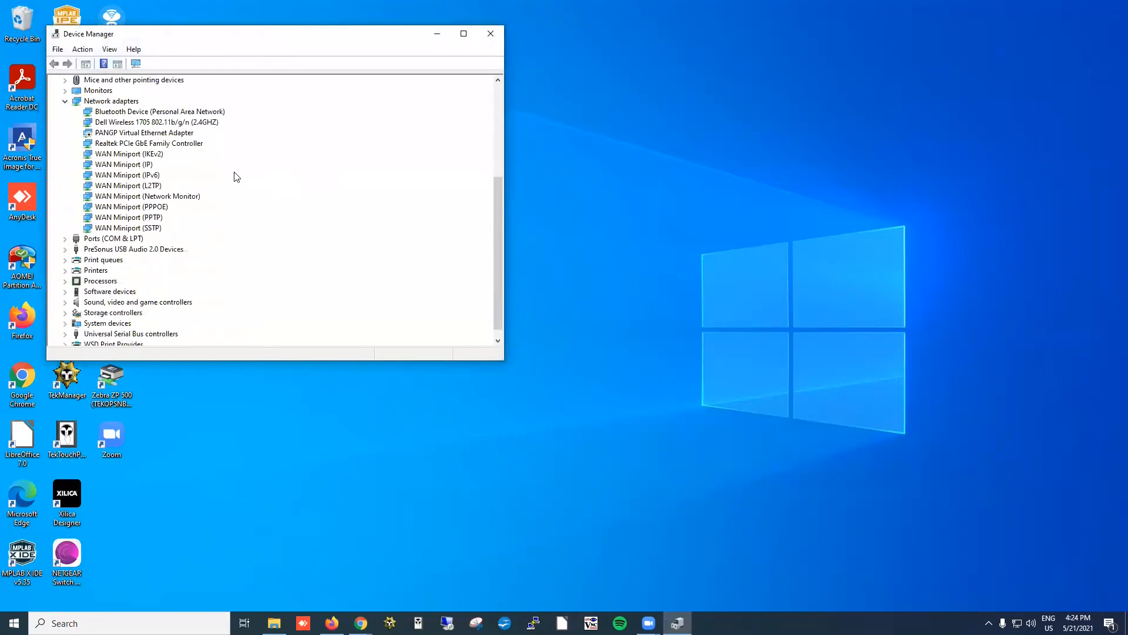
scroll(111, 263, "down", 3)
scroll(109, 258, "down", 2)
left_click(65, 239)
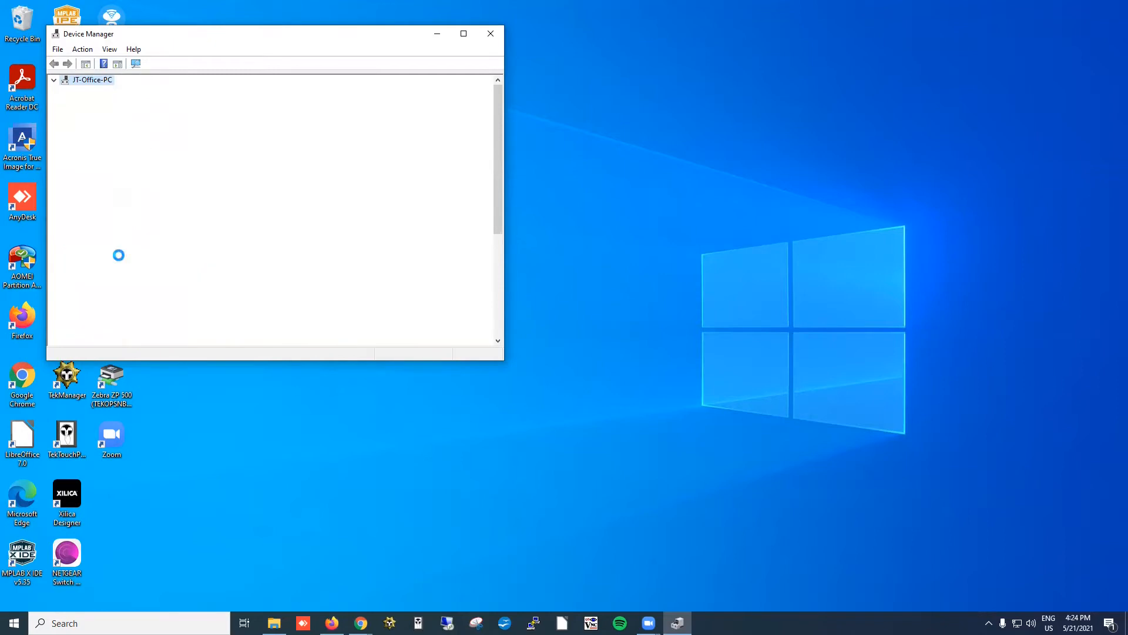
scroll(118, 255, "down", 3)
left_click(65, 313)
left_click(141, 323)
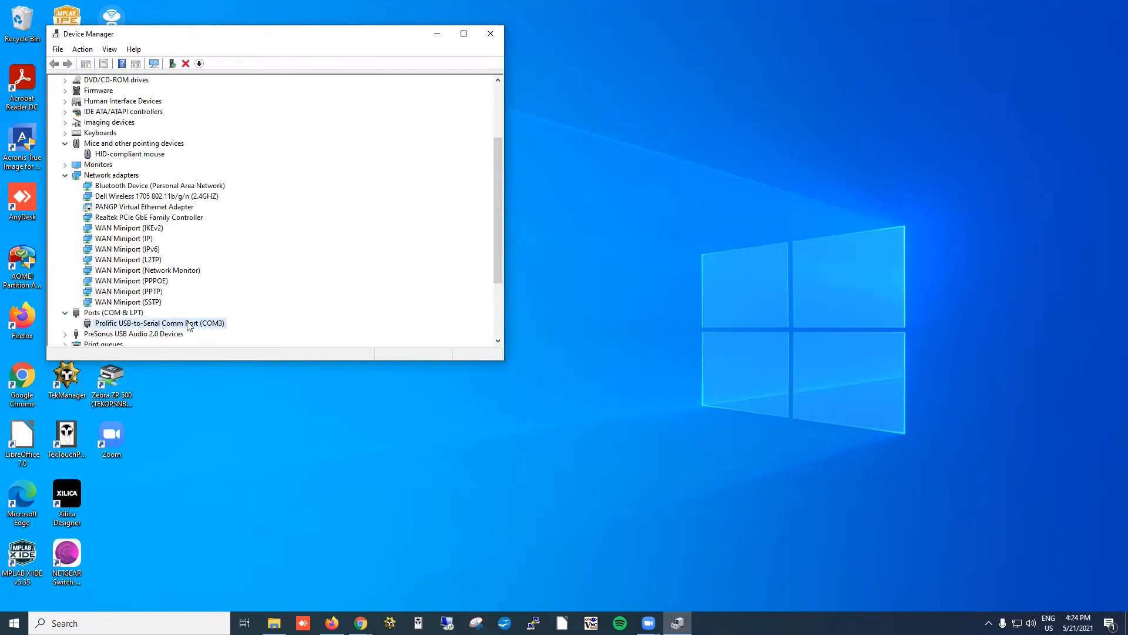
left_click(487, 35)
Open the TekTouchPad Configuration Utility, accept the host COM settings on COM3 and retrieve the touch pad's version information.
double_click(66, 437)
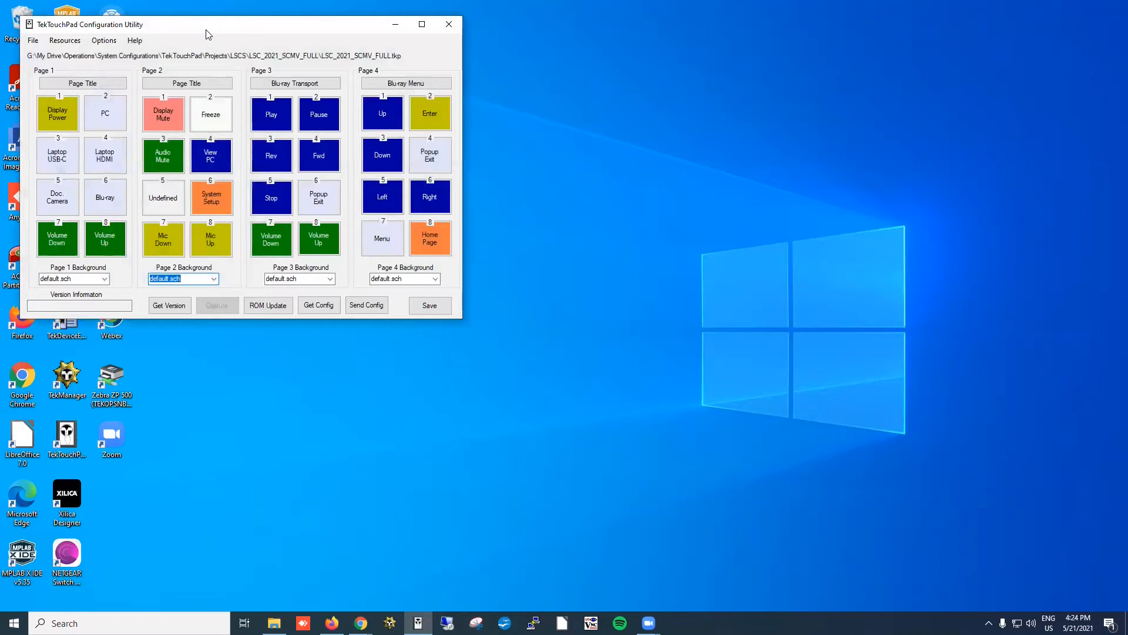
left_click_drag(208, 34, 423, 105)
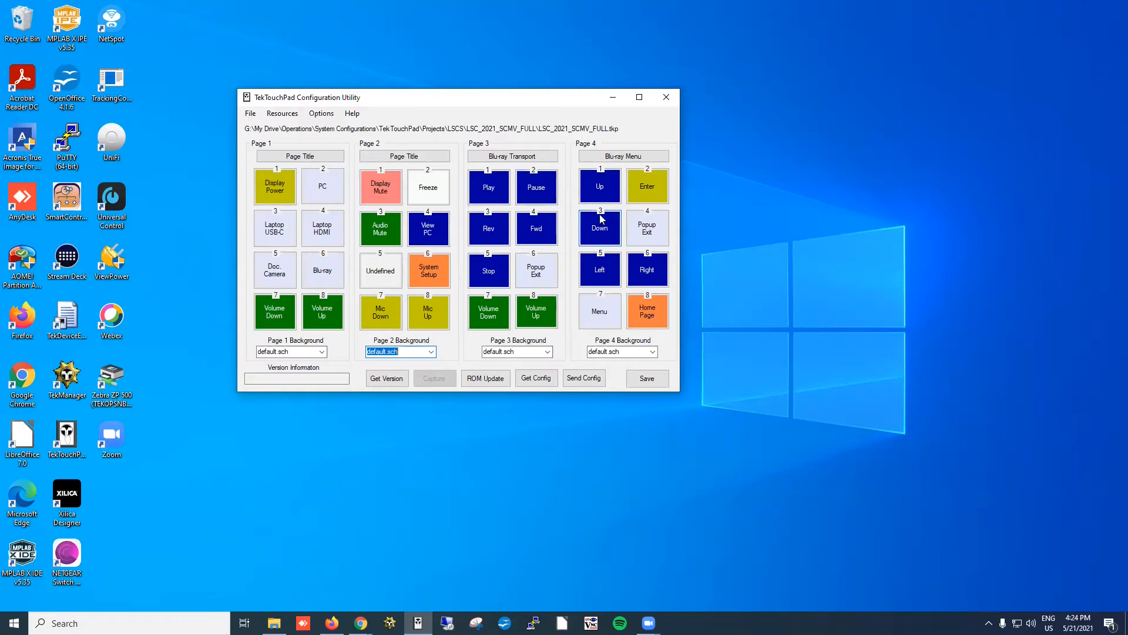
left_click(322, 114)
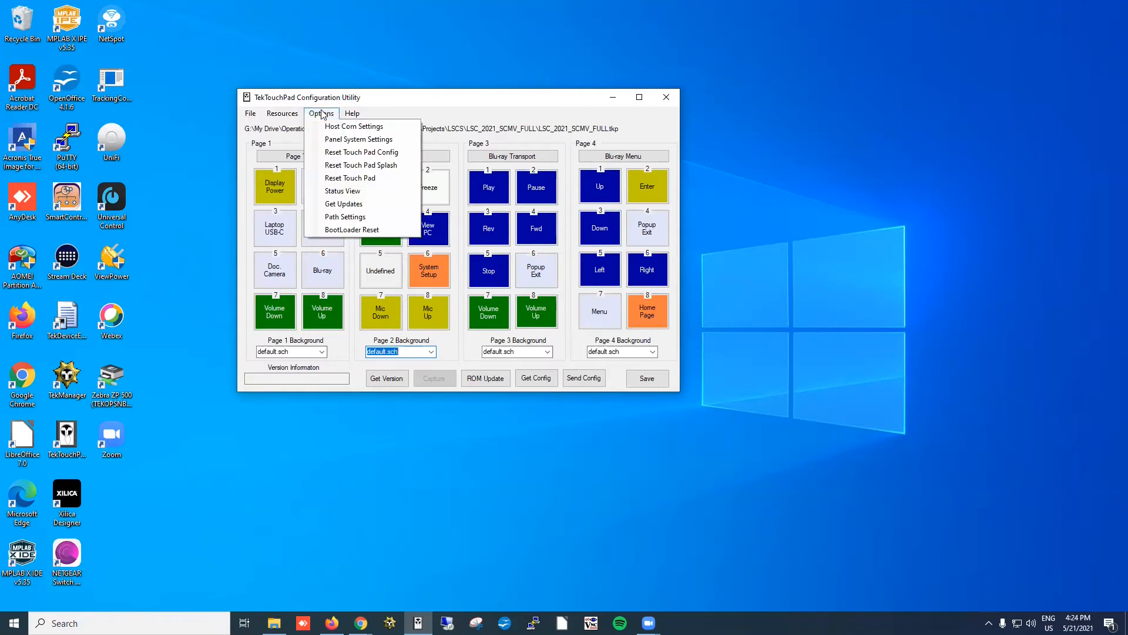
left_click(352, 126)
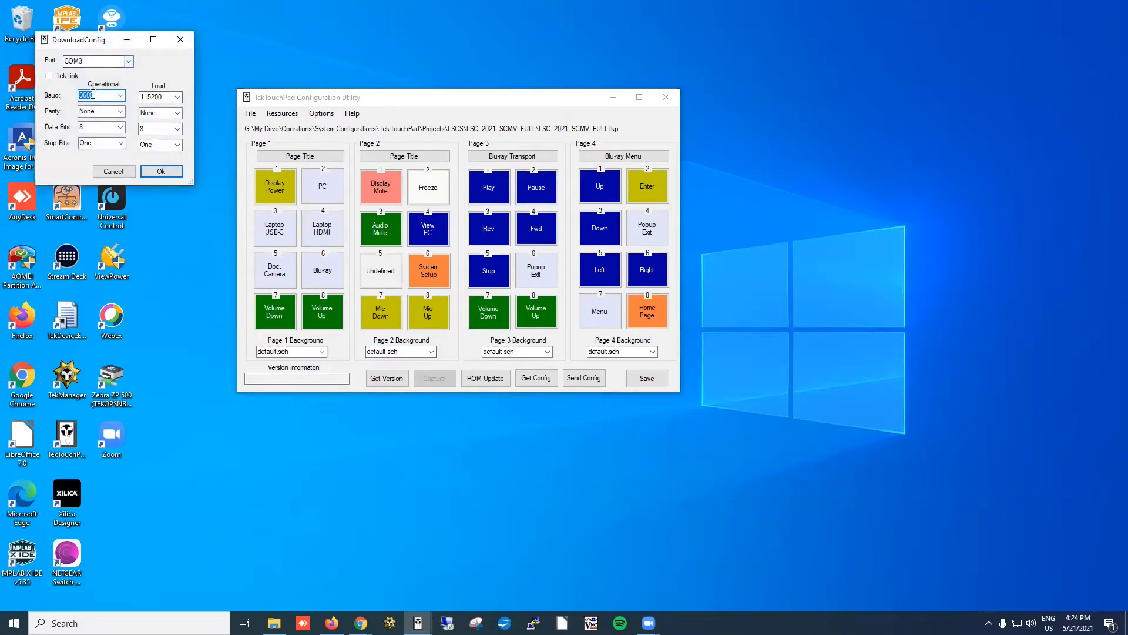
left_click(158, 171)
left_click(385, 378)
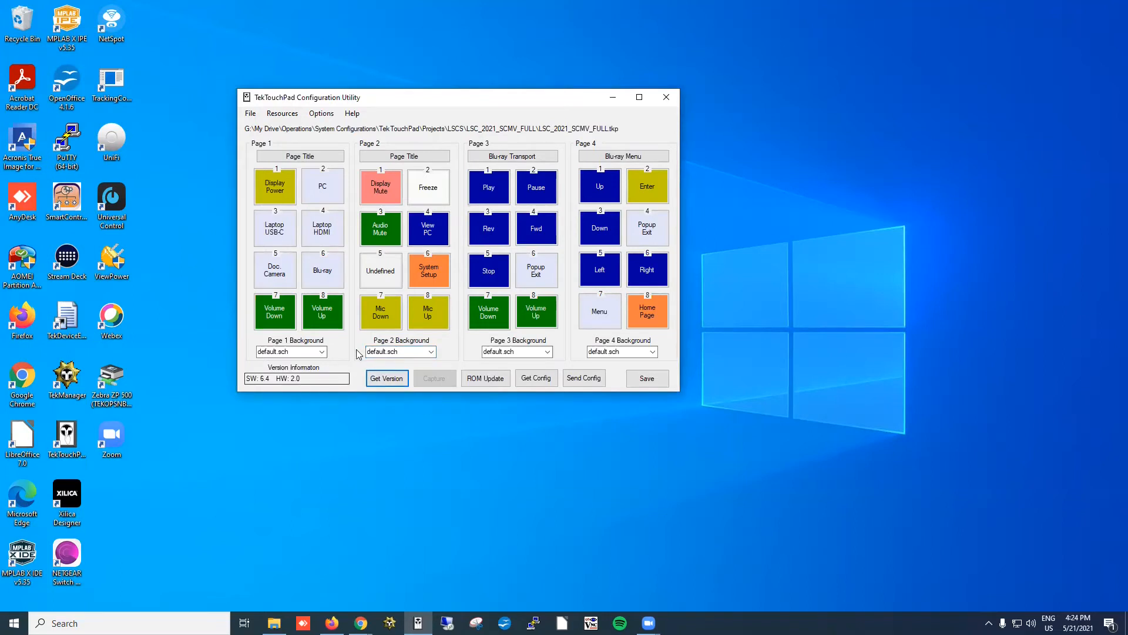
Clear the Doc. Camera and Blu-ray buttons on Page 1.
right_click(288, 272)
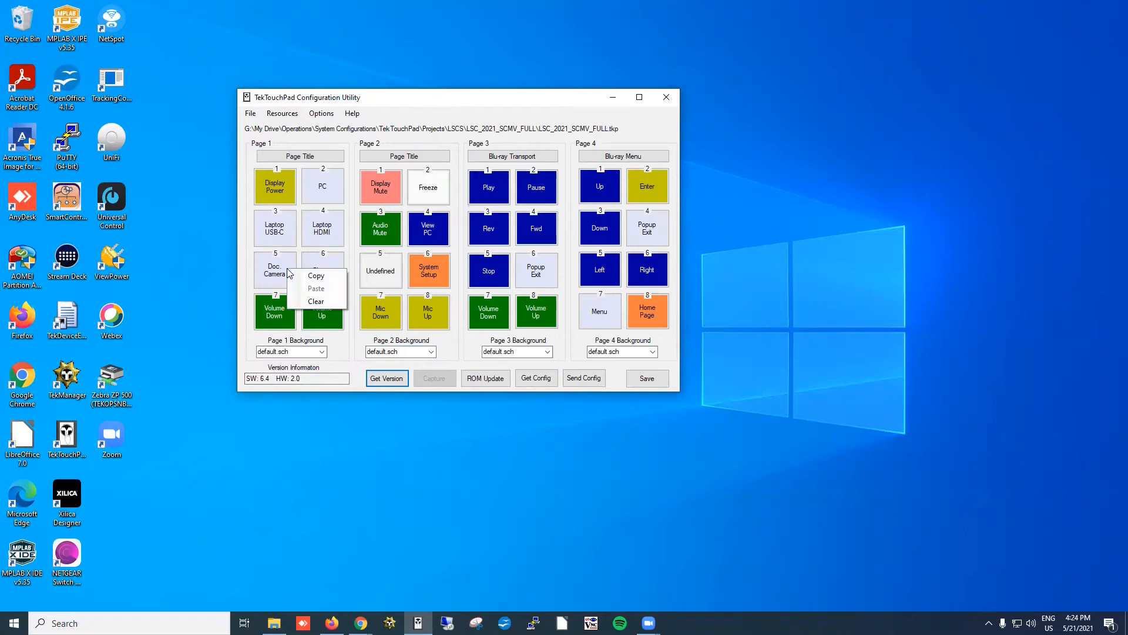
left_click(304, 299)
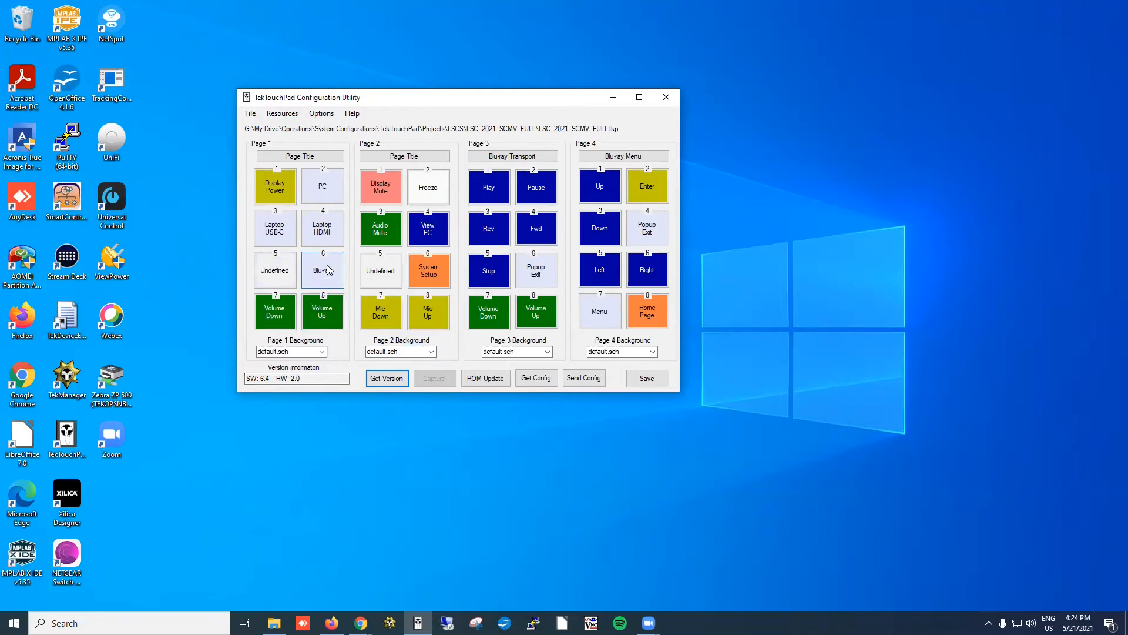
right_click(326, 265)
left_click(347, 291)
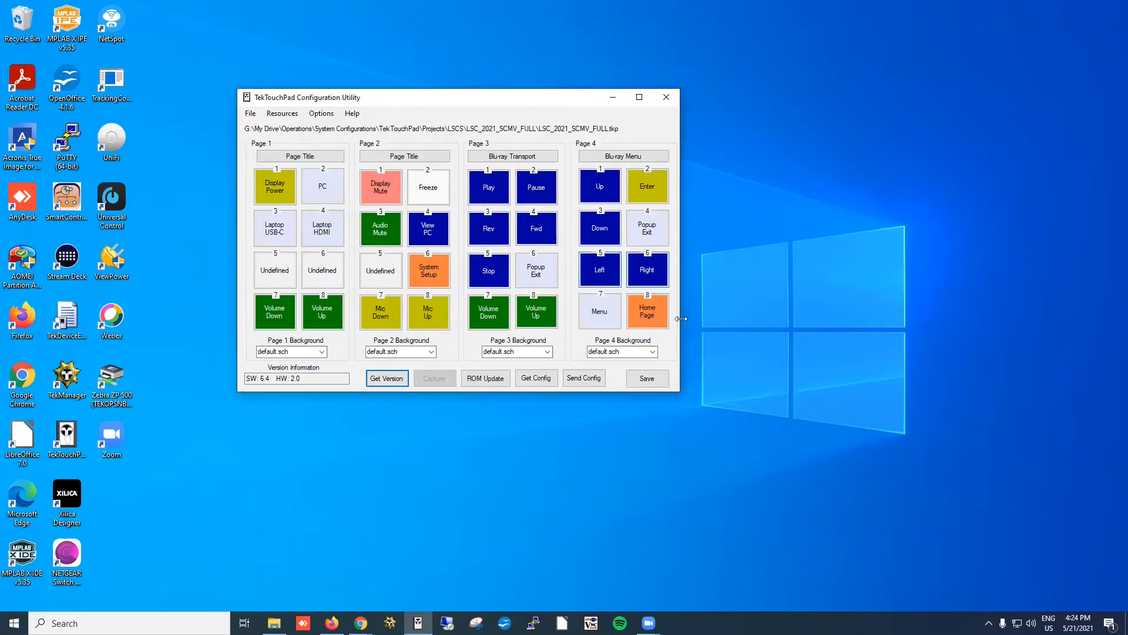
Open the project LSC_2021_SCMV_No_Bluray.tkp from the LSC_2021_SCMV_No_Bluray folder.
left_click(250, 113)
left_click(269, 144)
scroll(455, 267, "down", 6)
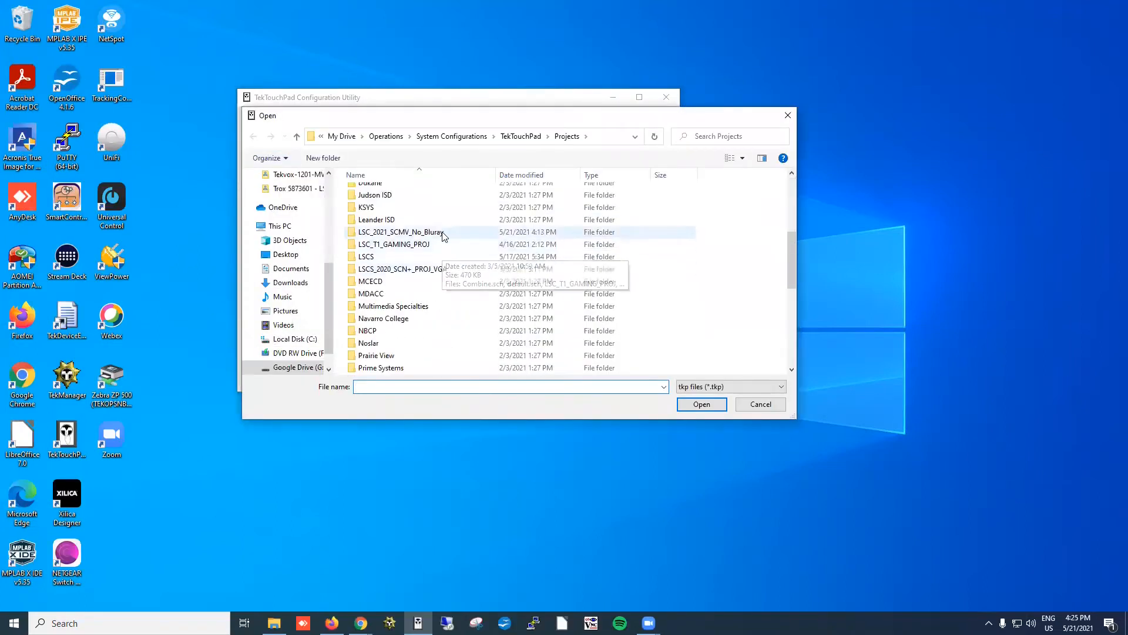
double_click(444, 234)
double_click(403, 194)
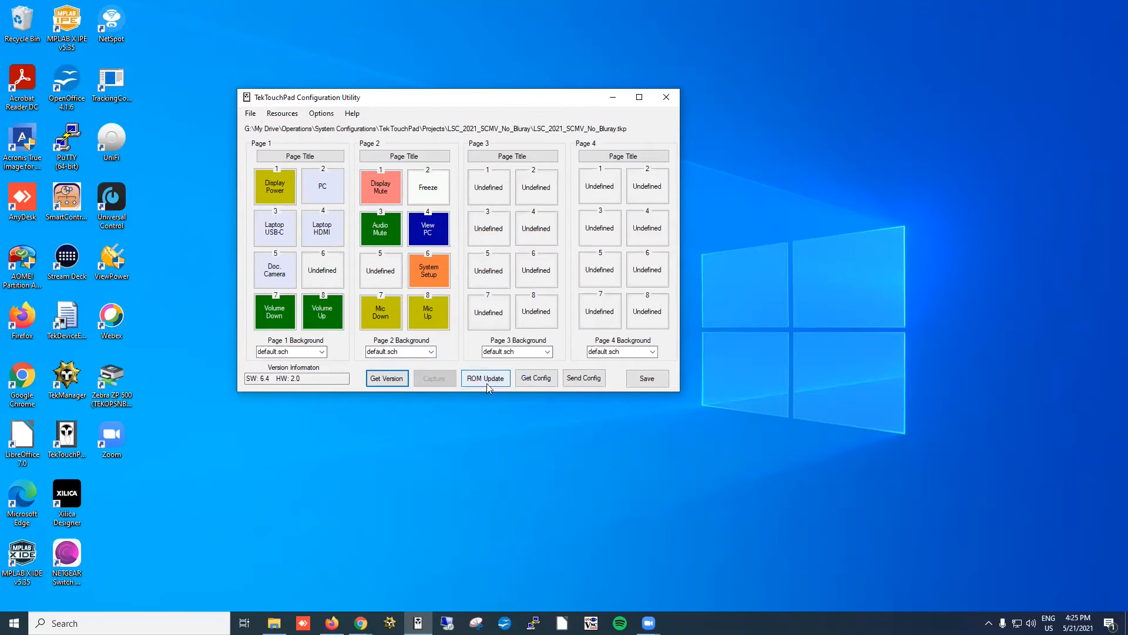
Get the latest driver and file updates for the utility and close the update report.
left_click(318, 115)
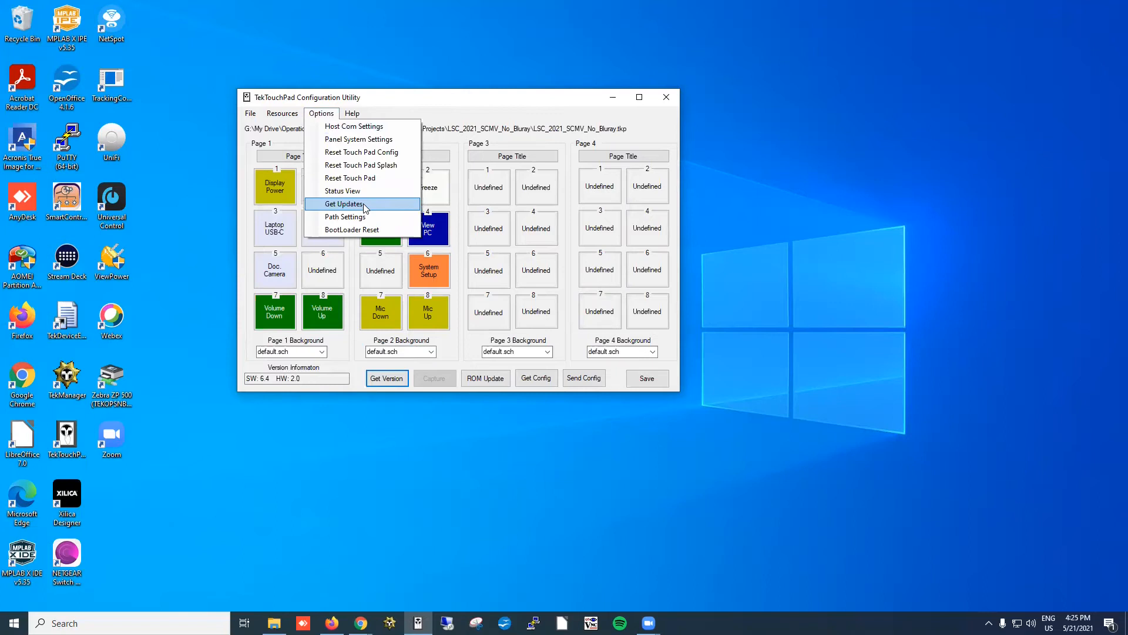
left_click(345, 204)
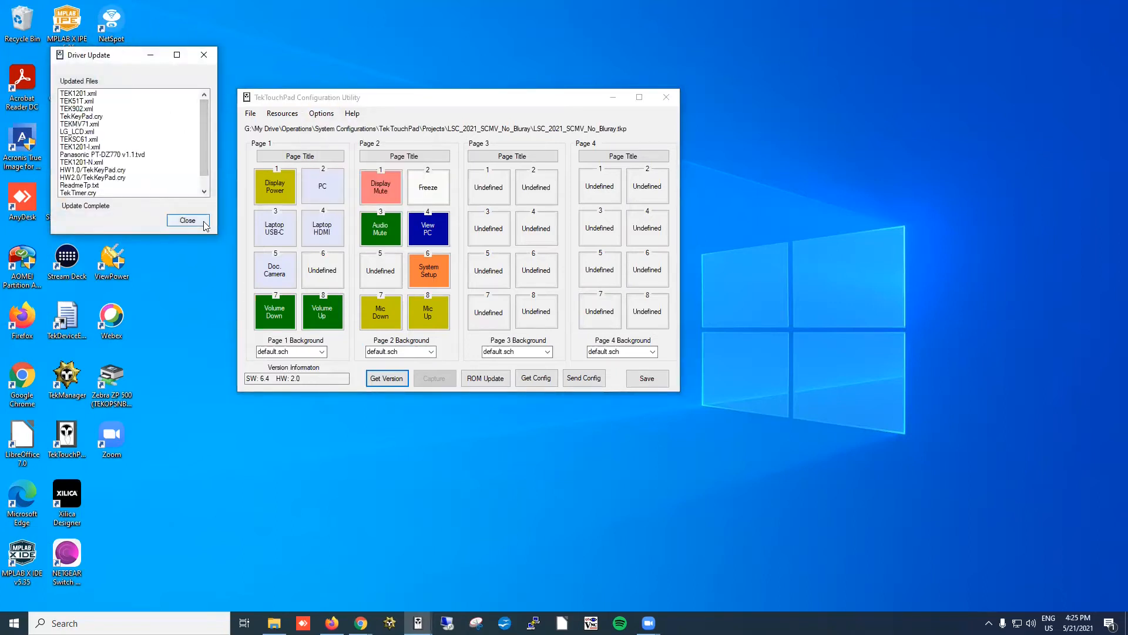
left_click(204, 222)
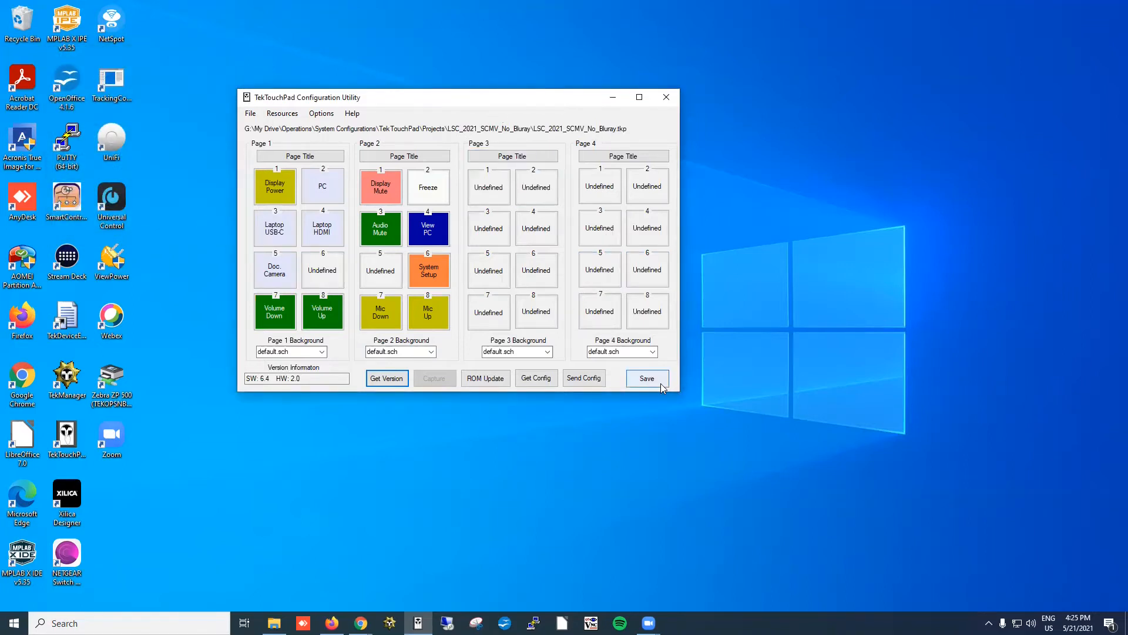
Send the configuration to the touch pad with only Configuration Data included.
left_click(584, 377)
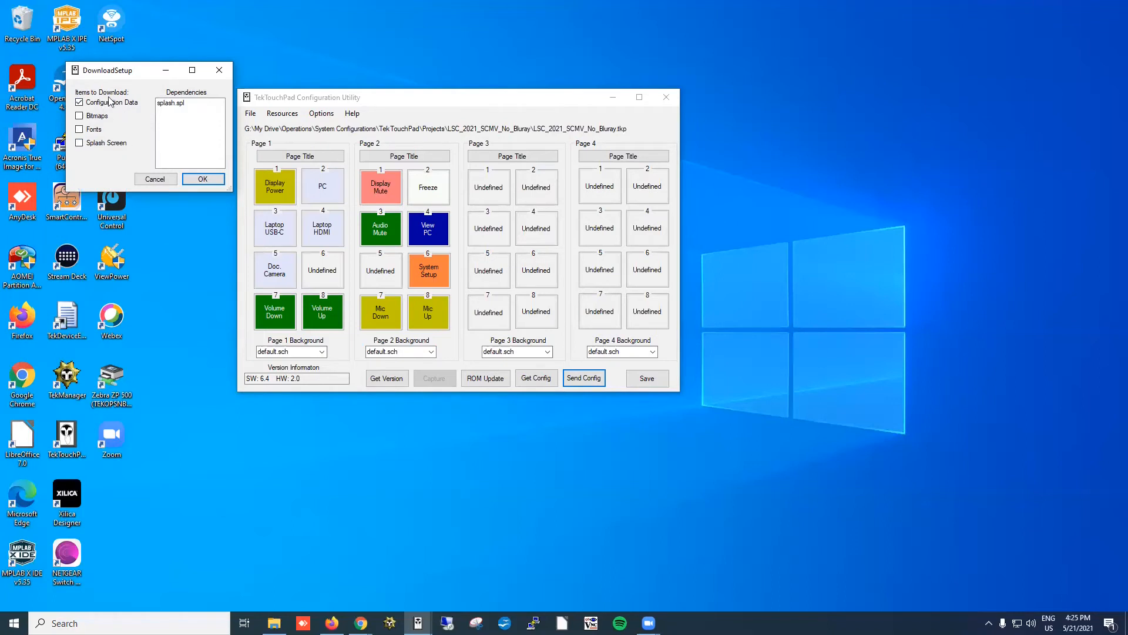
left_click(204, 180)
left_click(592, 350)
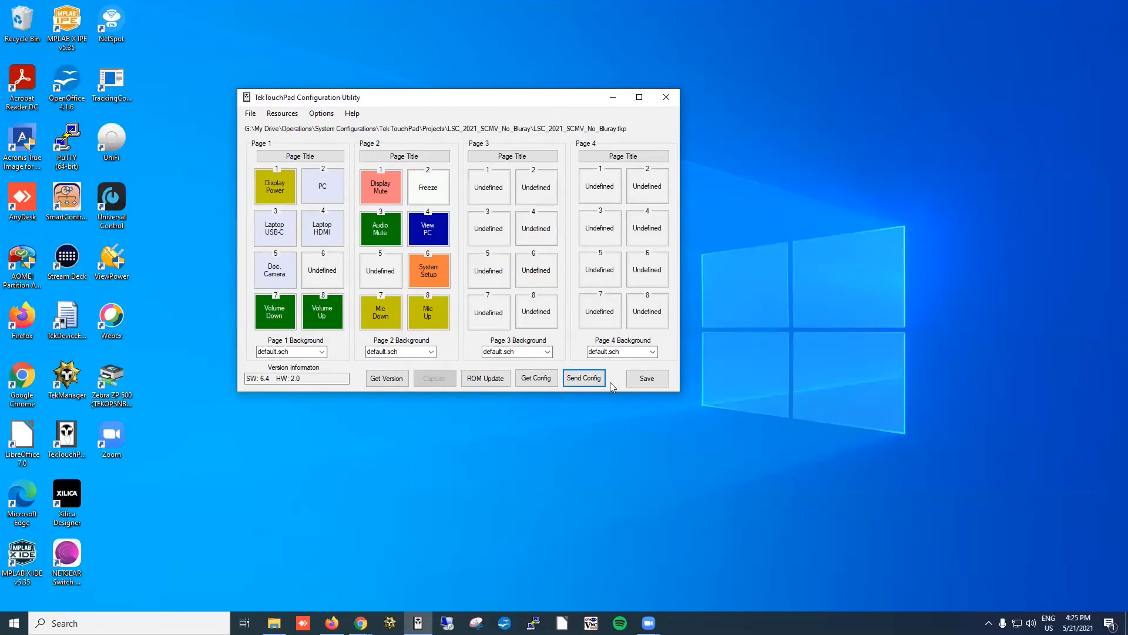
Label undefined button 6 on Page 1 Apple TV, with type Radio and control group 1.
left_click(335, 275)
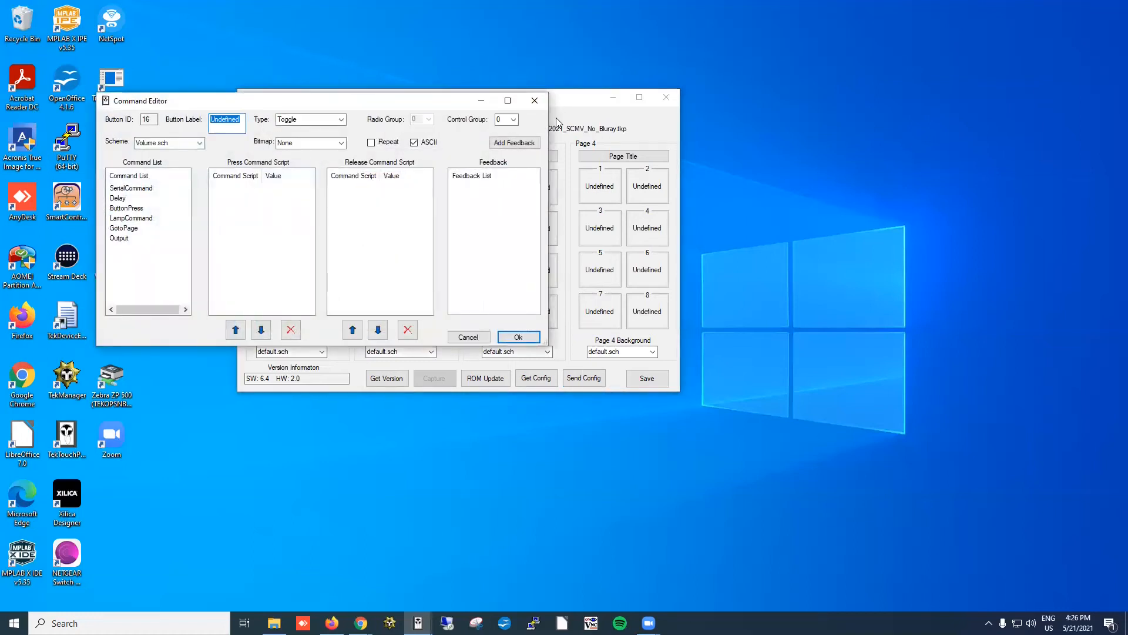
type("Apple TV")
left_click(343, 120)
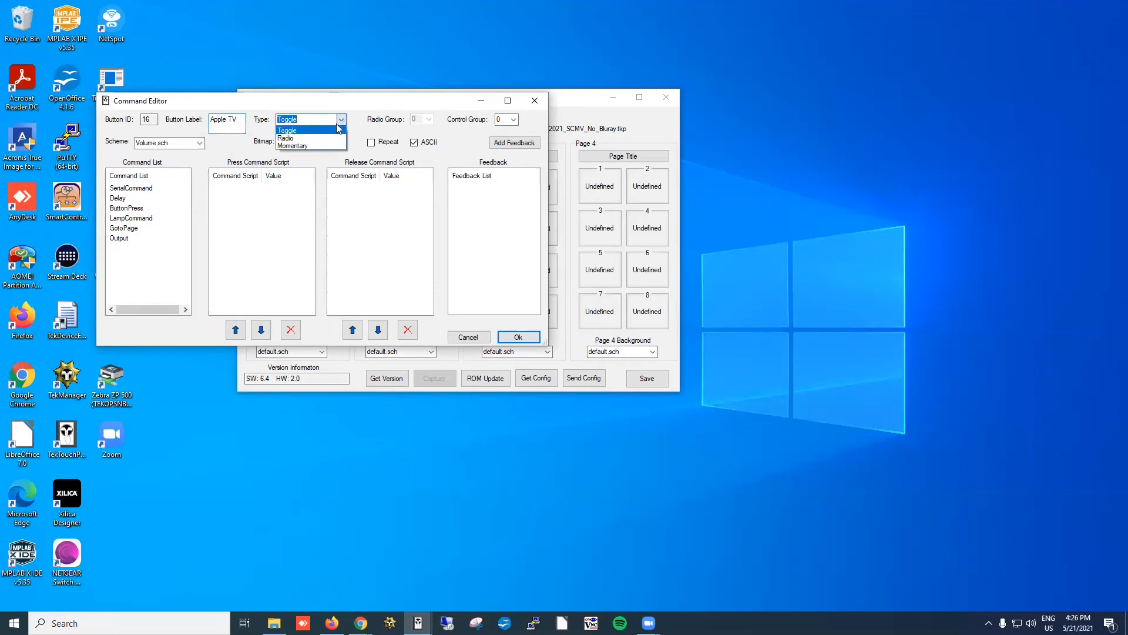
left_click(327, 141)
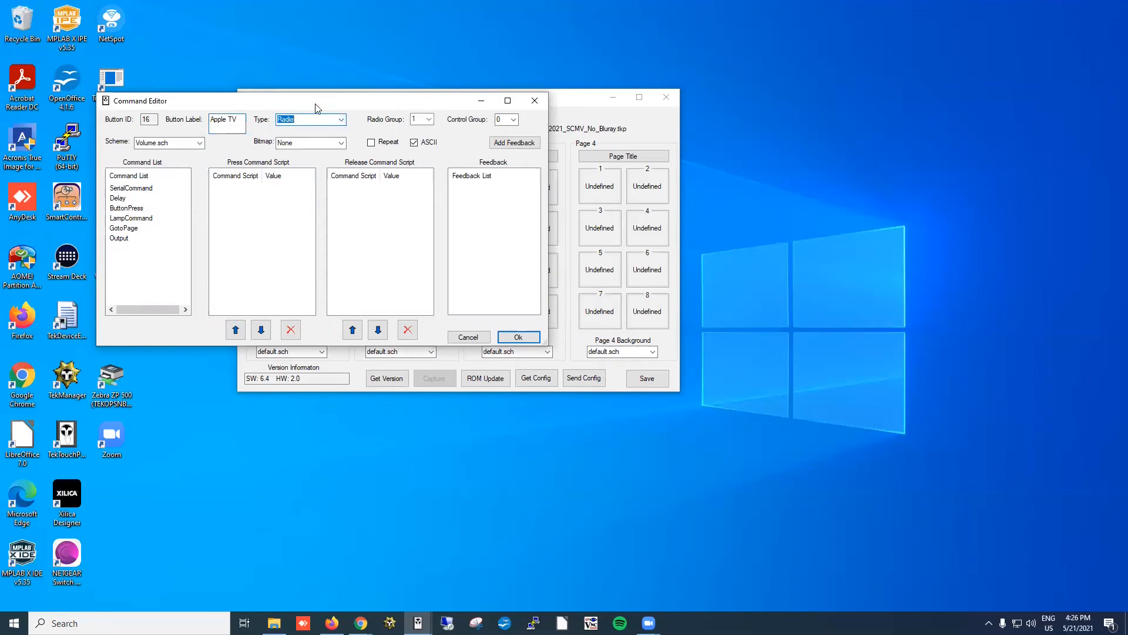
left_click_drag(315, 107, 370, 342)
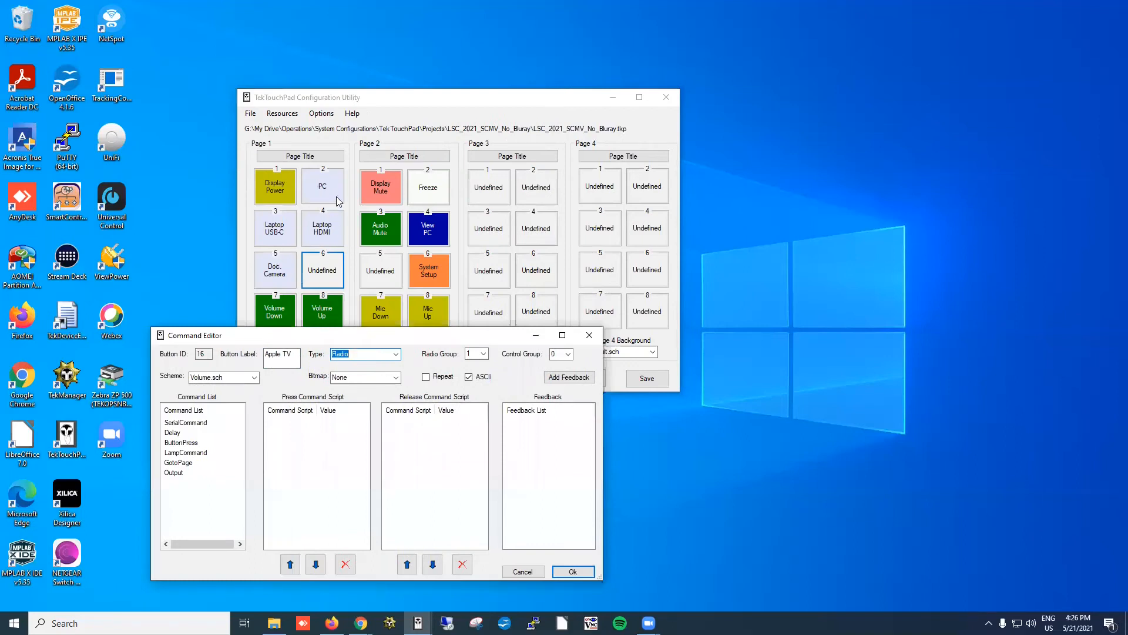
left_click(566, 355)
left_click(562, 373)
Add the Macro 22 serial command to the Apple TV button's press script and accept the button settings.
double_click(191, 423)
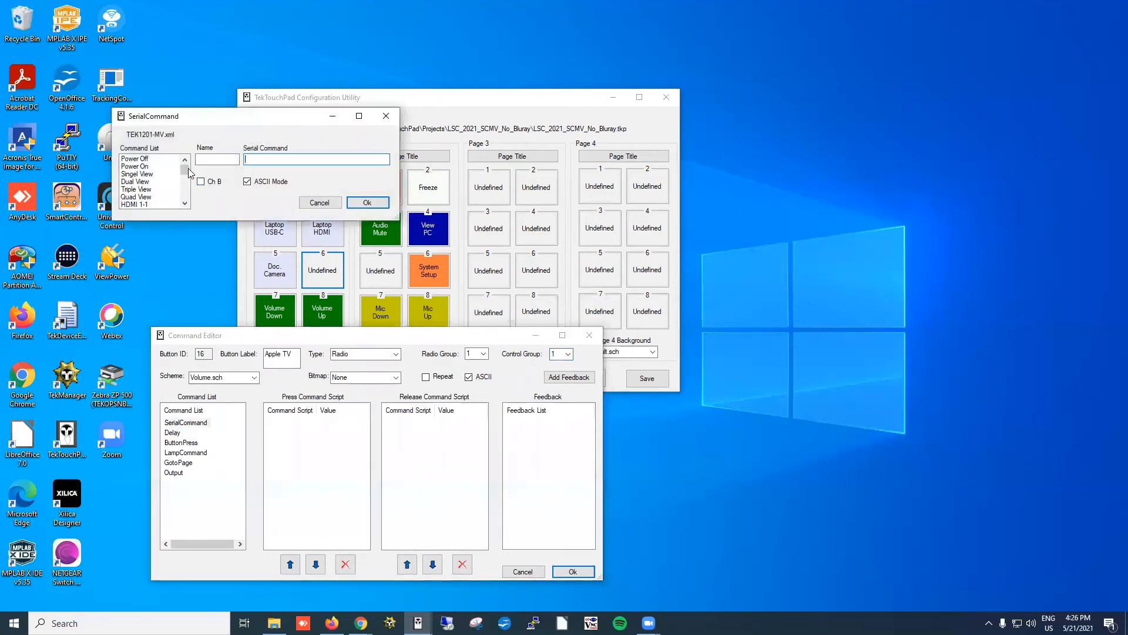
left_click_drag(186, 171, 186, 188)
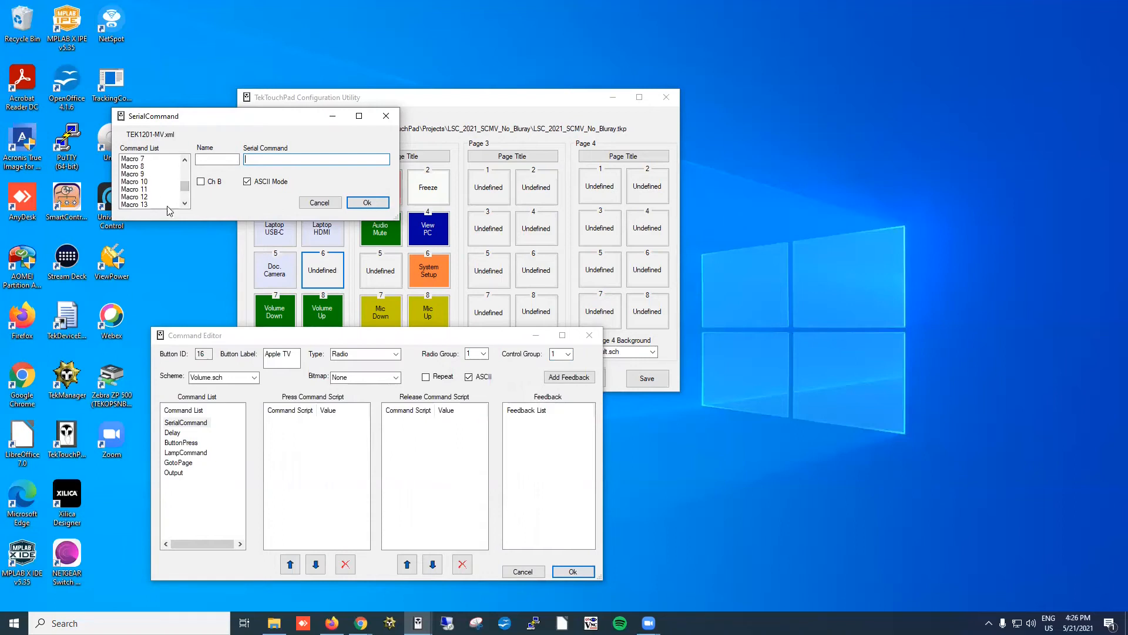
left_click_drag(183, 191, 183, 195)
left_click(184, 160)
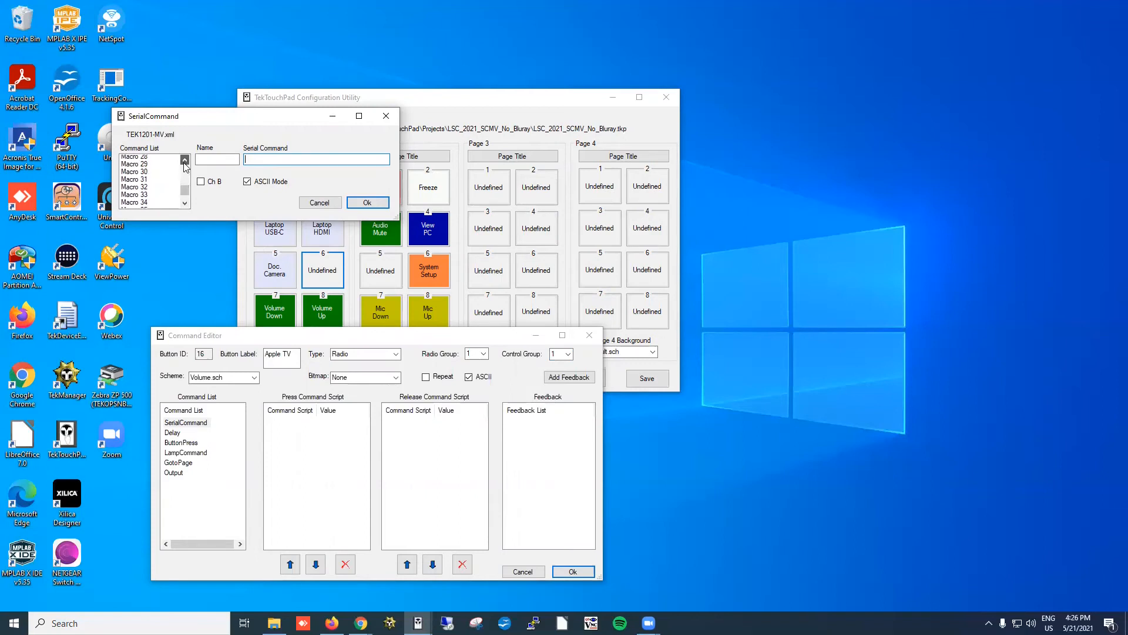
left_click(184, 204)
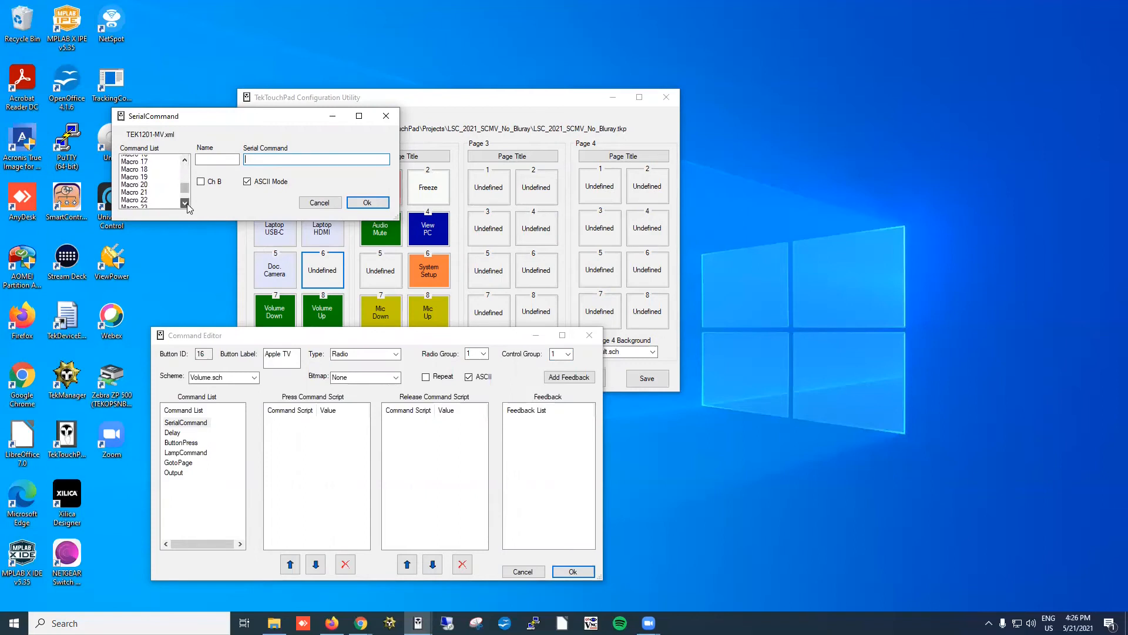
left_click(148, 196)
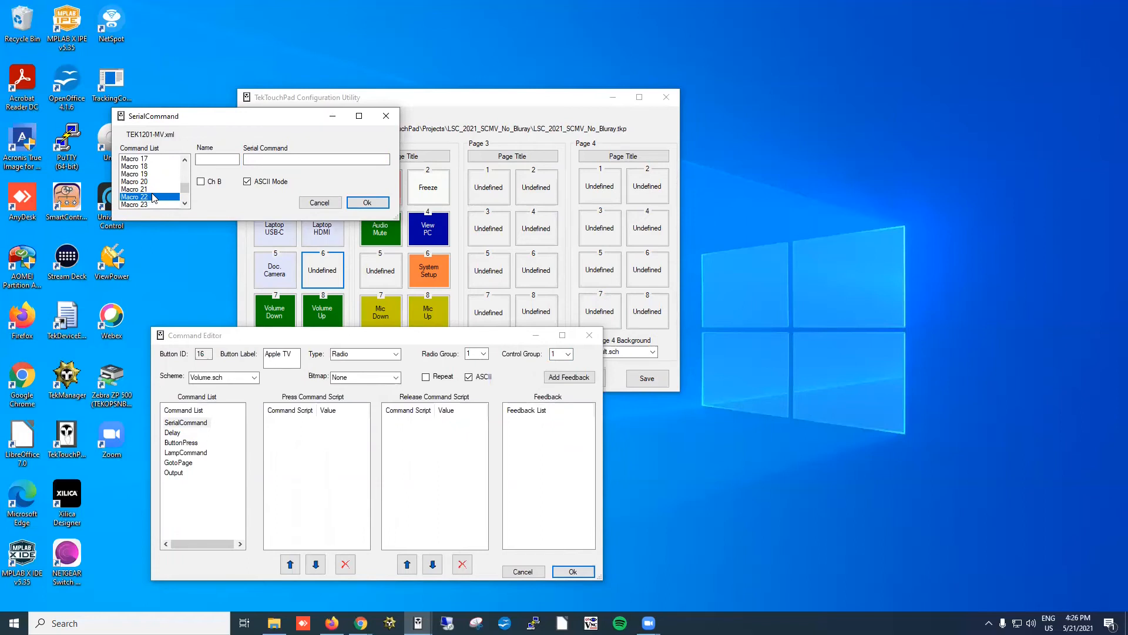
double_click(134, 199)
left_click(368, 203)
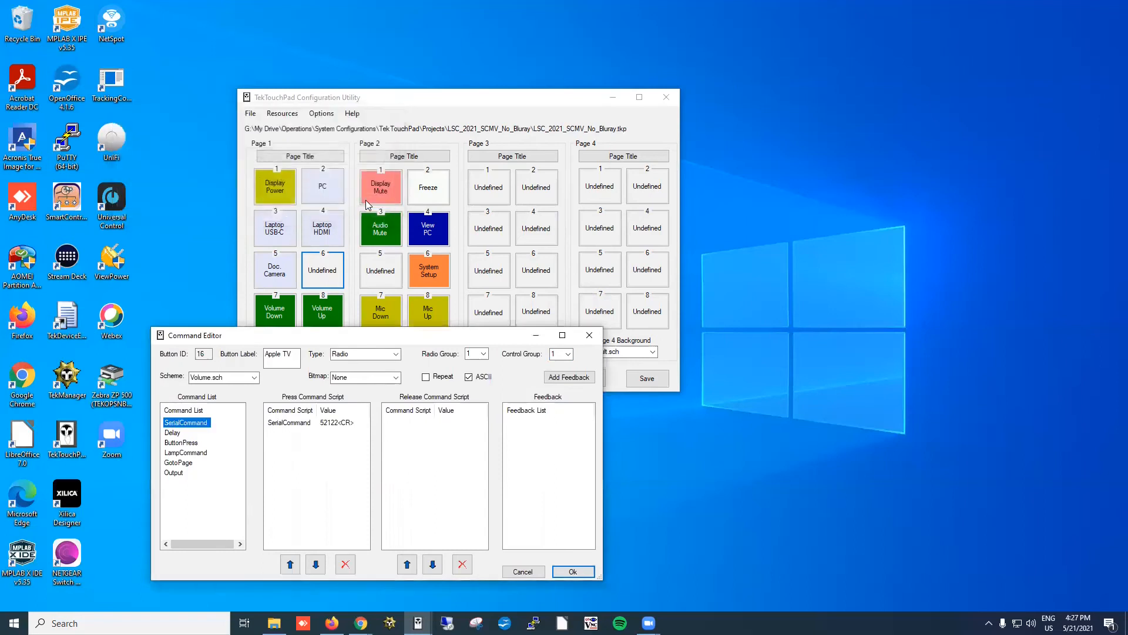
left_click(564, 571)
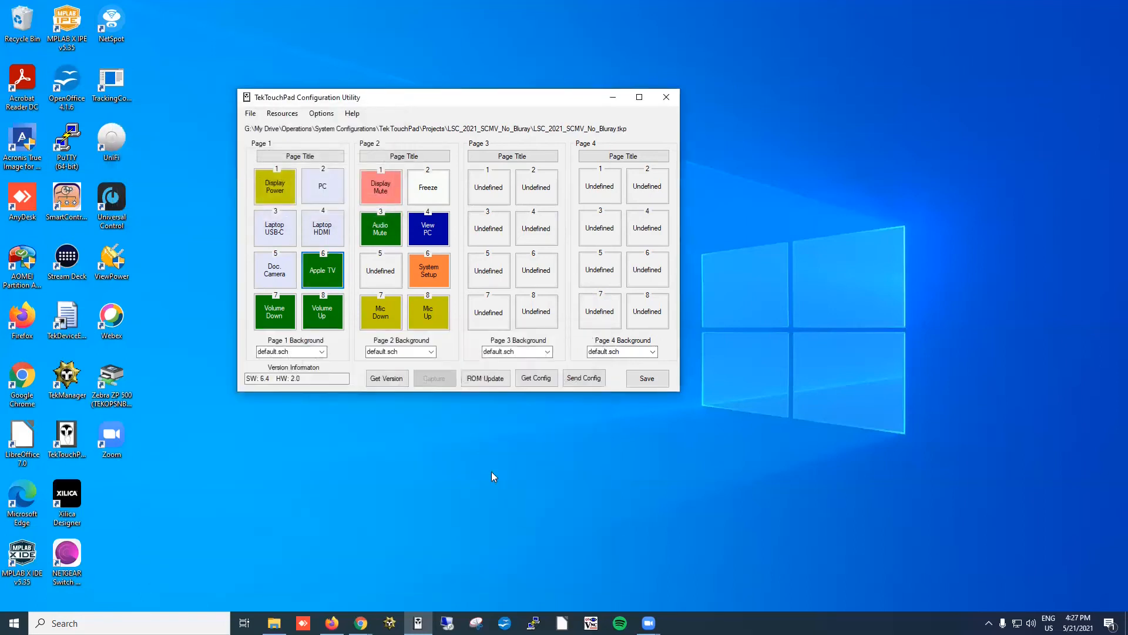
Apply the SourceBtns.sch scheme to the Apple TV button on Page 1 and save the configuration.
double_click(333, 278)
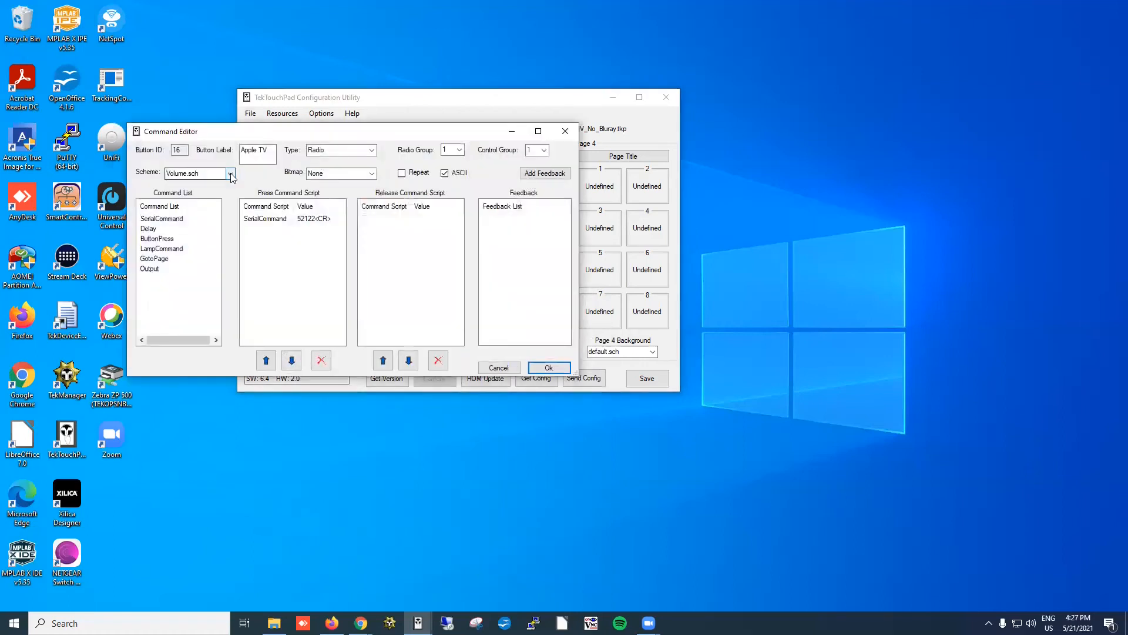
left_click(231, 173)
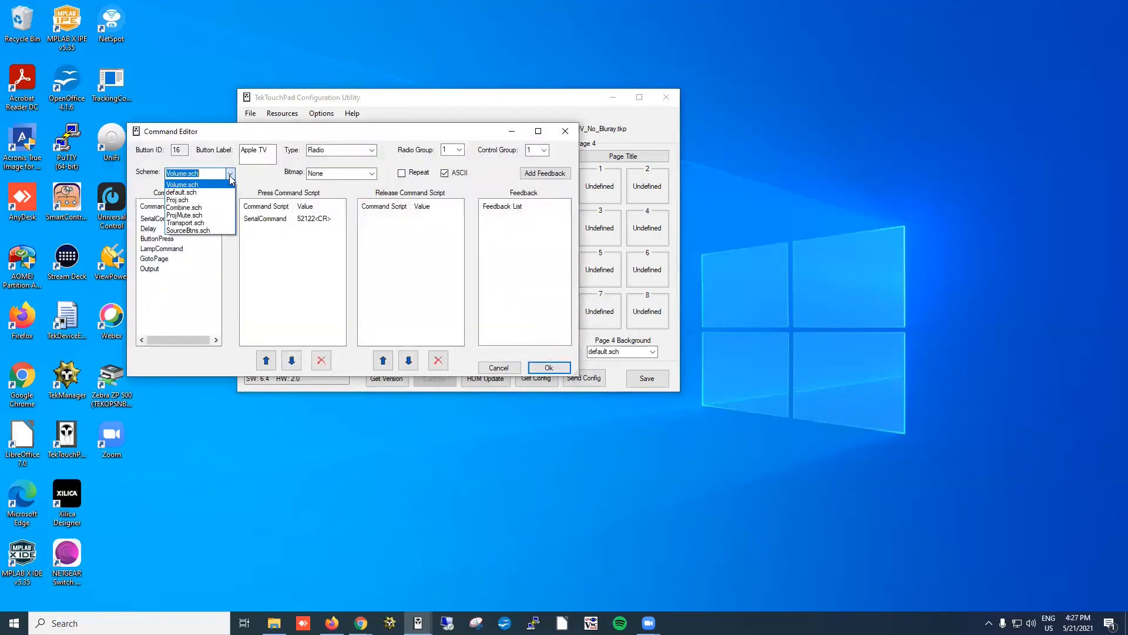
left_click(205, 229)
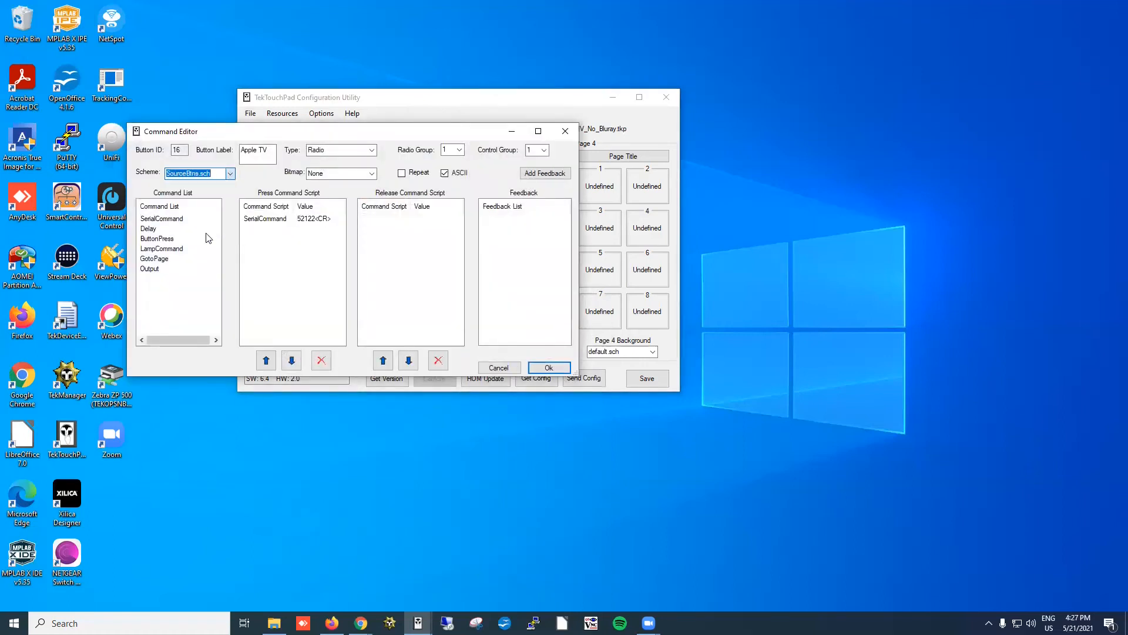
left_click(552, 367)
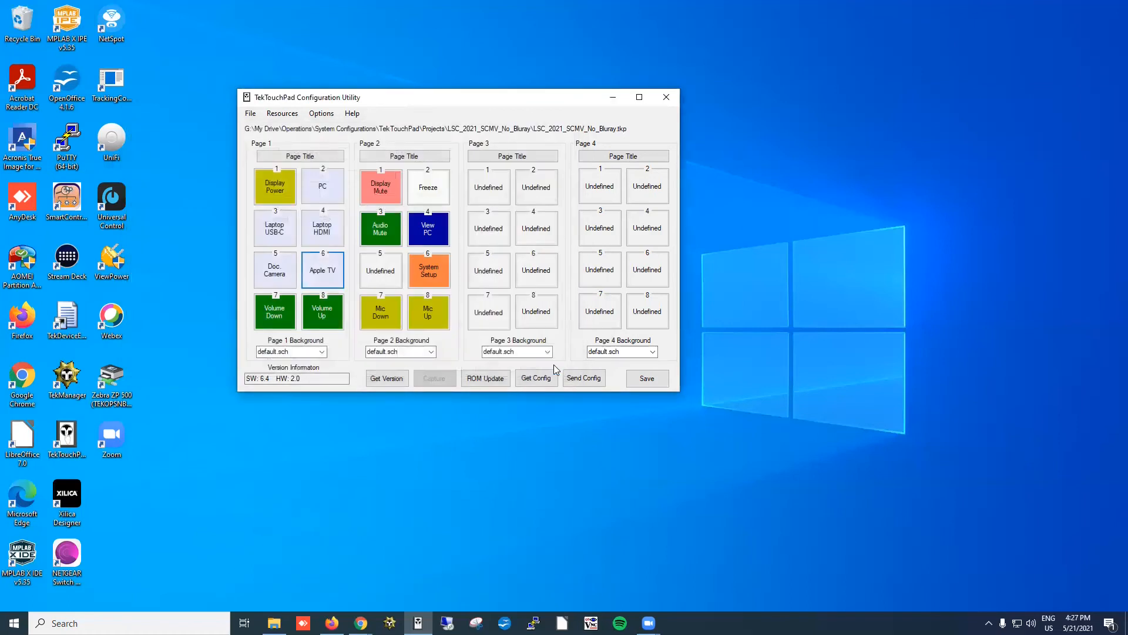
left_click(643, 380)
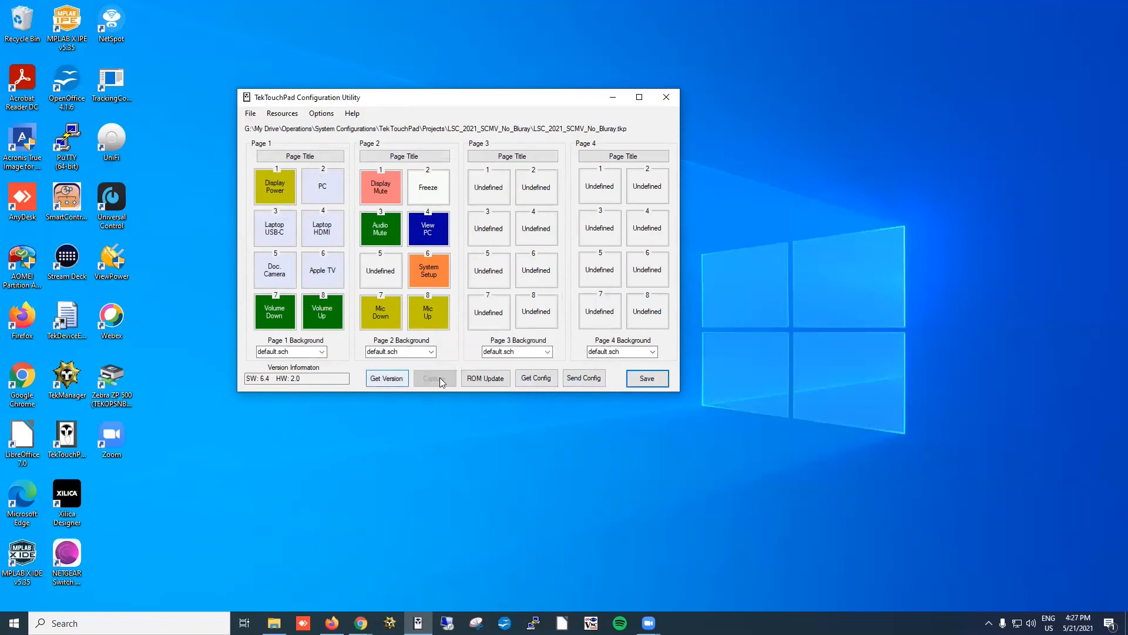
Send the configuration to the touch pad with Configuration Data and Splash Screen included.
left_click(579, 377)
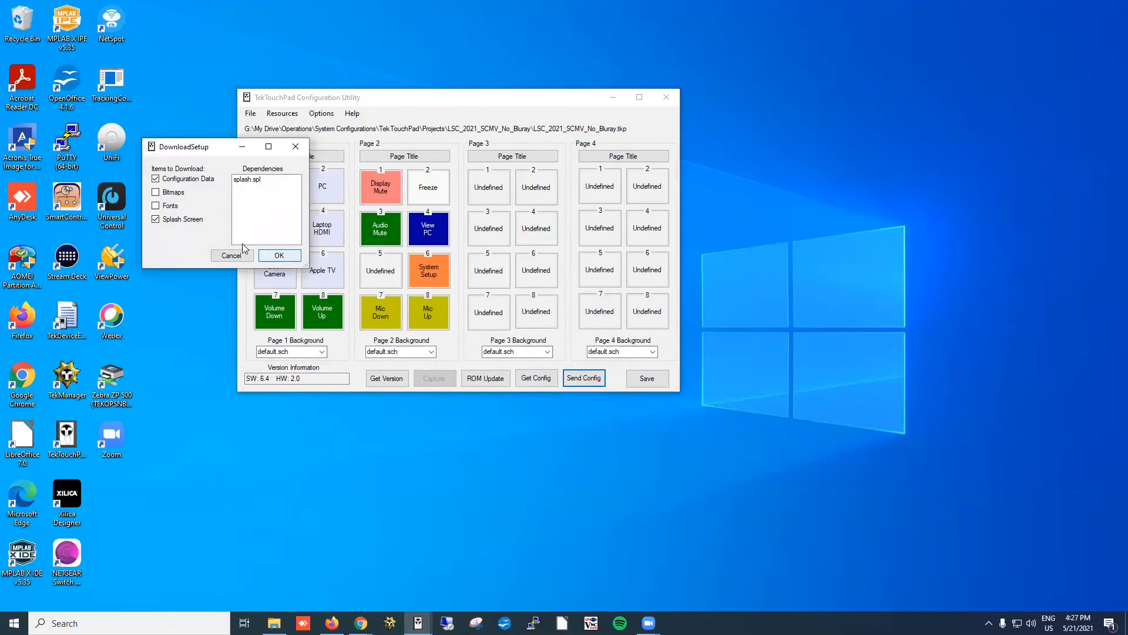
left_click(279, 257)
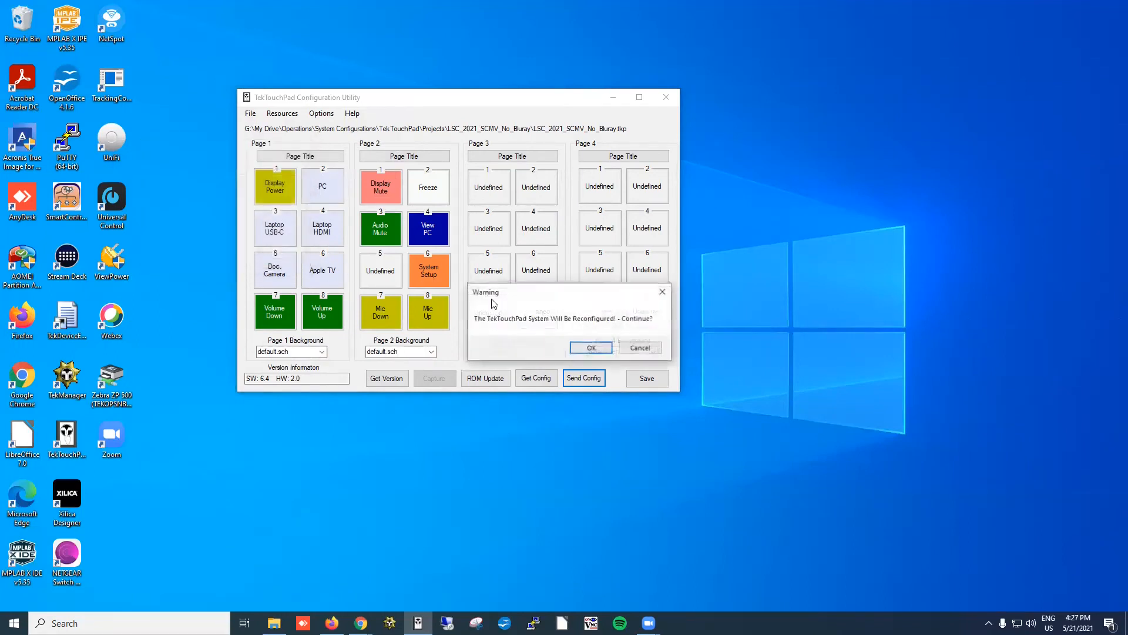
left_click(591, 347)
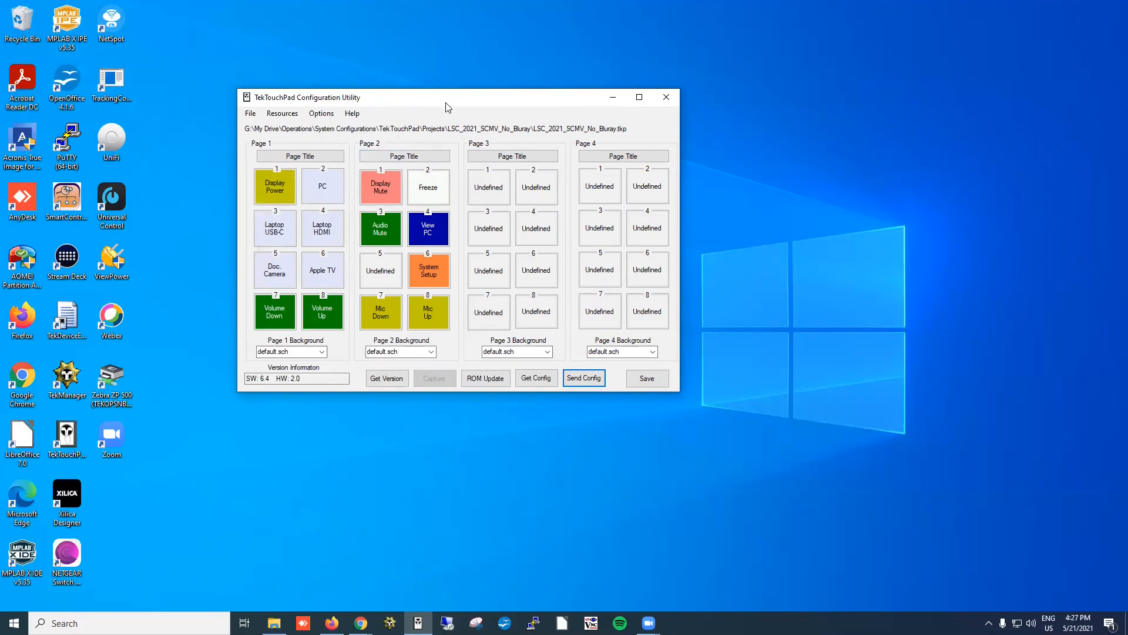
Save the project under the new name LSC_2021_SCMV_No_Bluray_Apple_TV as a tkp file.
left_click(250, 114)
left_click(274, 151)
left_click(459, 366)
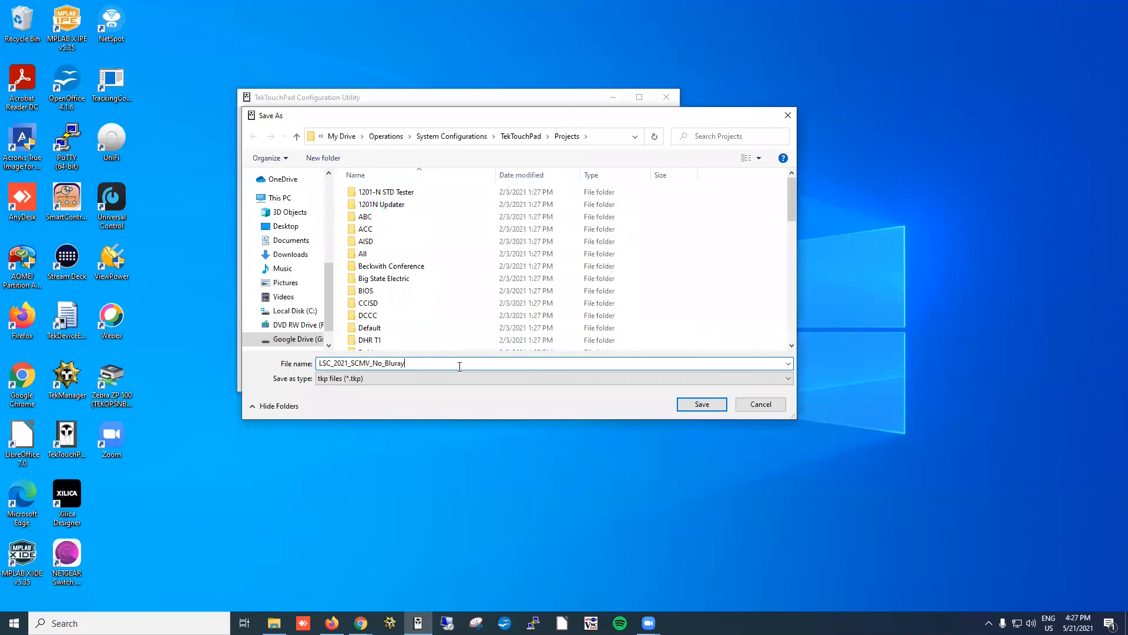
type("_Apple_TV")
left_click(702, 403)
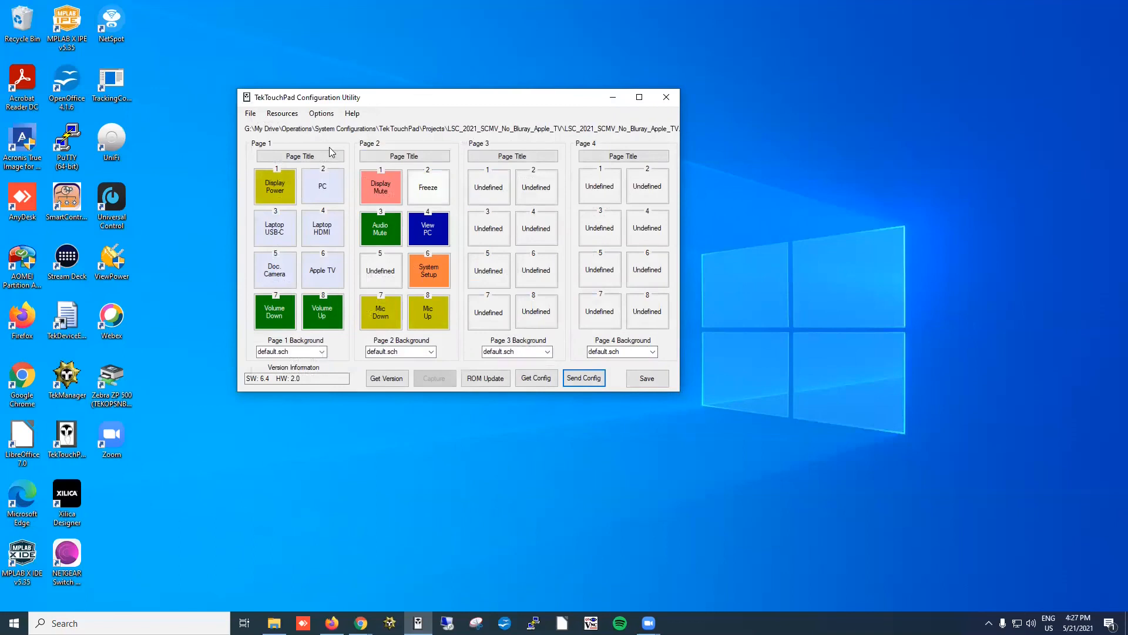
Close the TekTouchPad Configuration Utility, launch it again and reposition its window on the desktop.
left_click(390, 623)
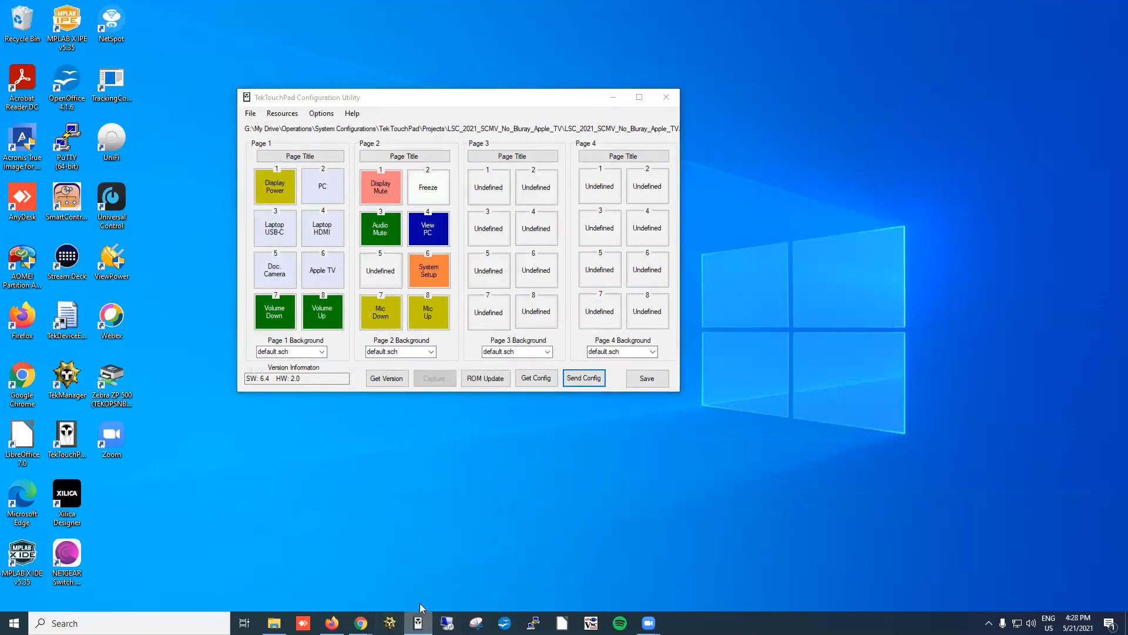
right_click(418, 622)
left_click(426, 328)
left_click(666, 97)
right_click(116, 200)
left_click(157, 234)
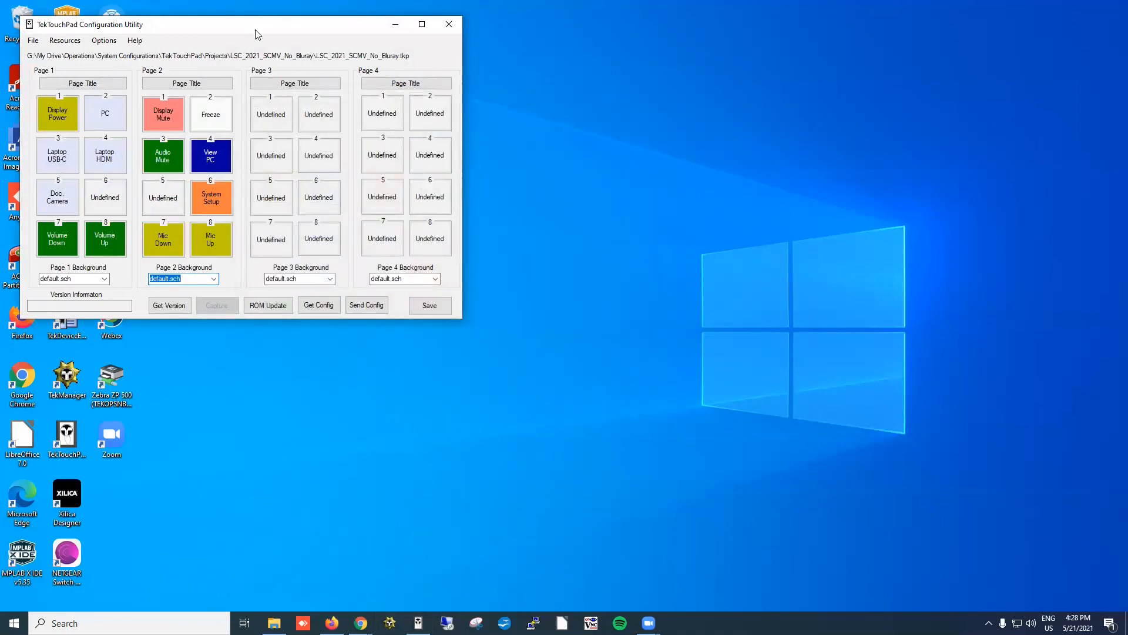
left_click_drag(255, 33, 533, 145)
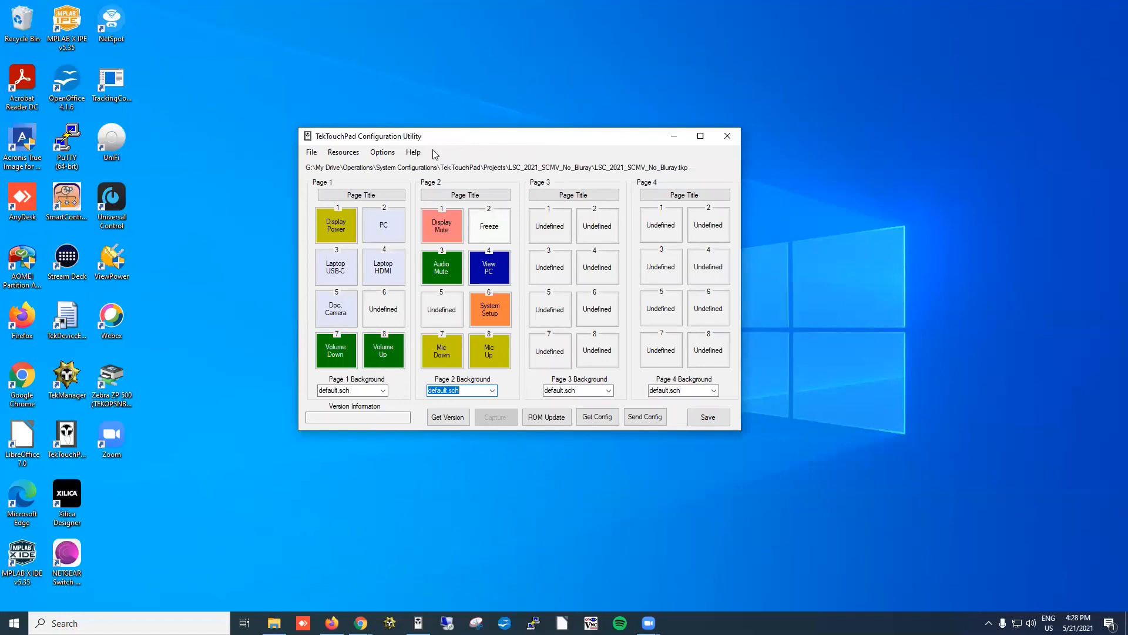
left_click(343, 152)
left_click(453, 127)
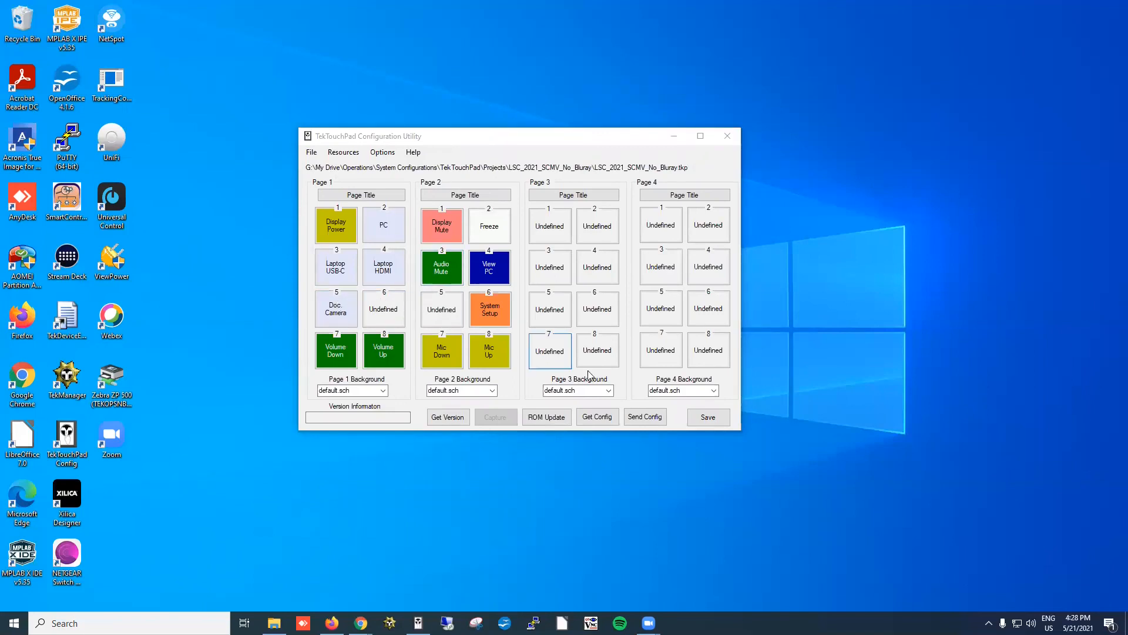
left_click(314, 155)
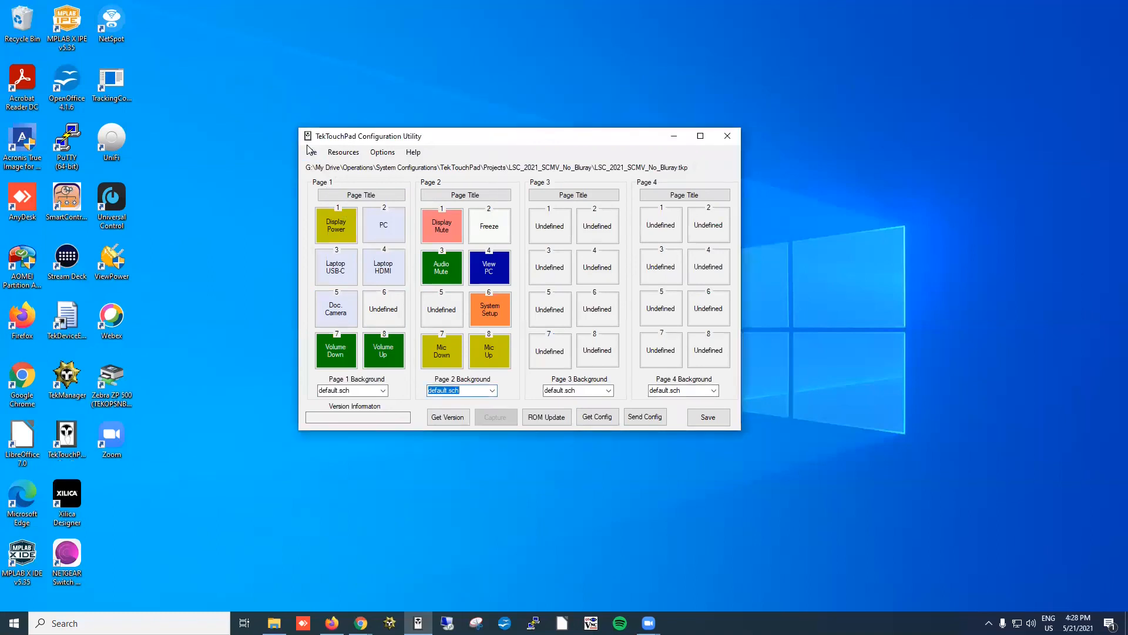